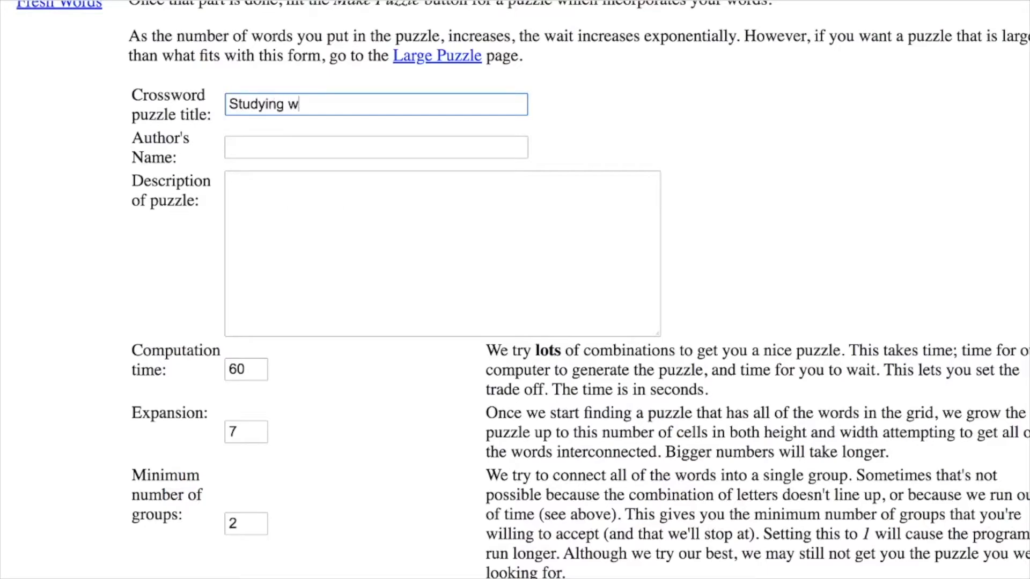
- Title the crossword puzzle "Studying with your Smartphone"
type("Smartphone")
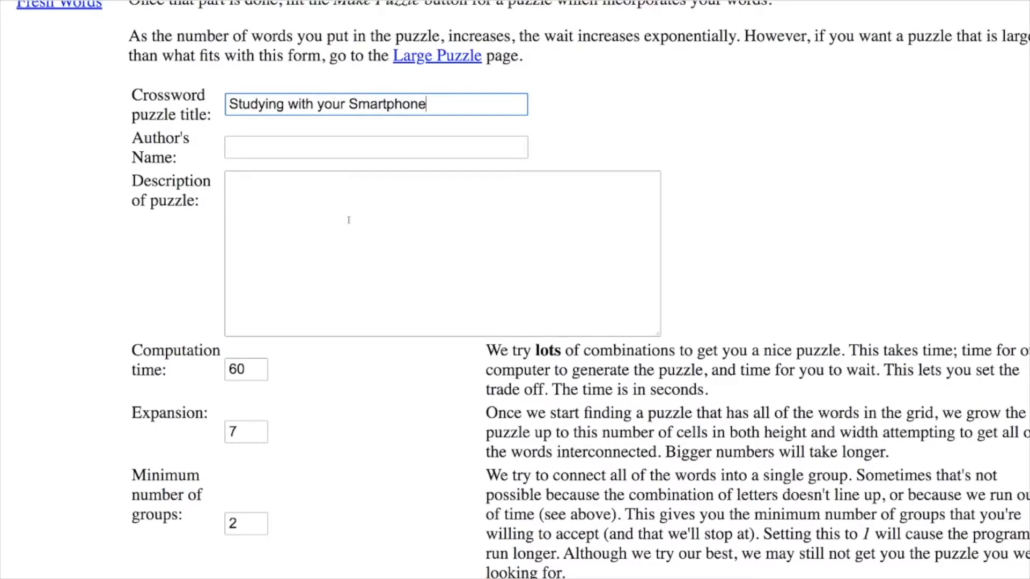
left_click(282, 150)
left_click(291, 181)
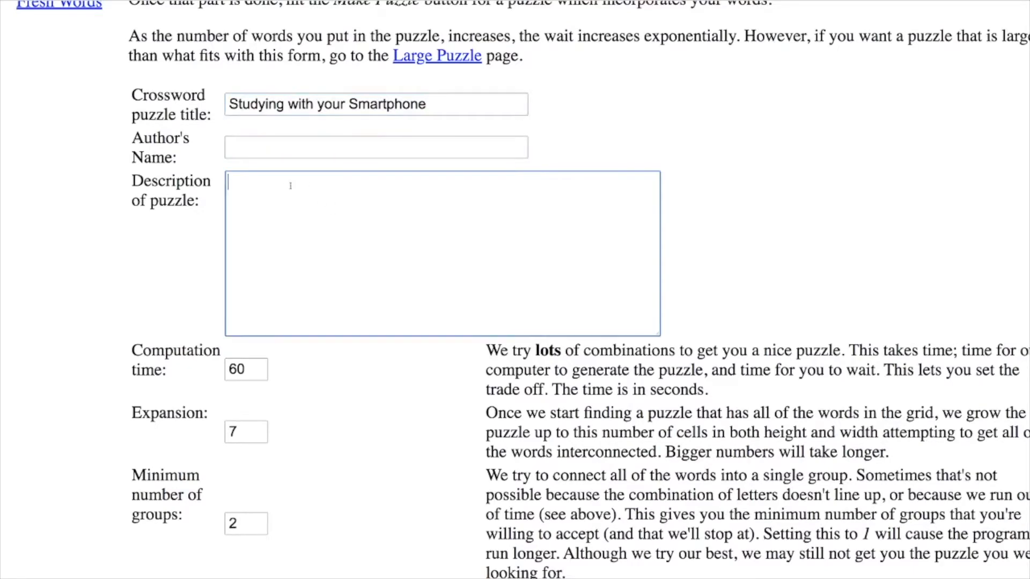
- Review the puzzle's computation, square, font and PDF output options down to the word and clue table
scroll(331, 217, "down", 5)
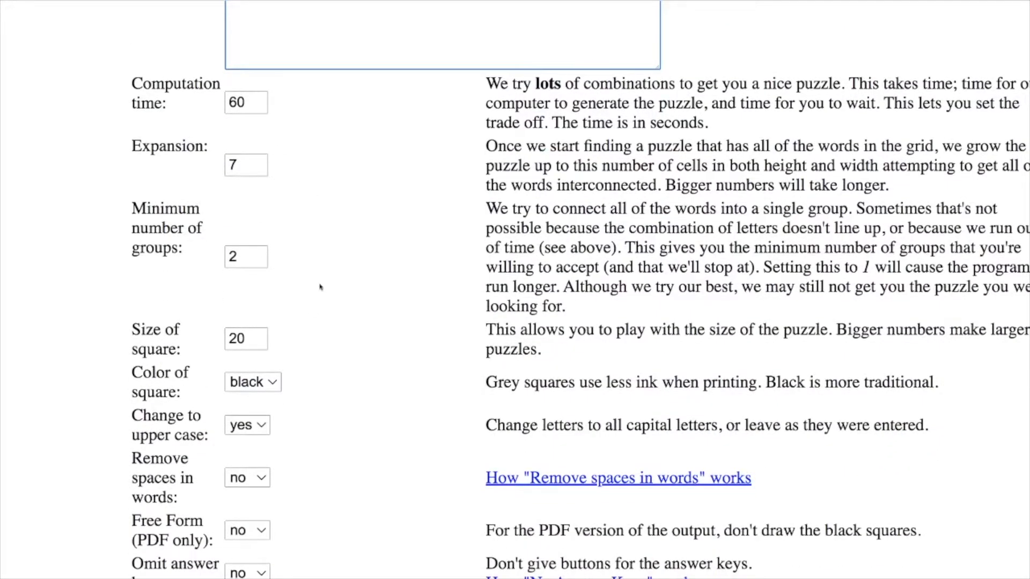
scroll(298, 299, "down", 1)
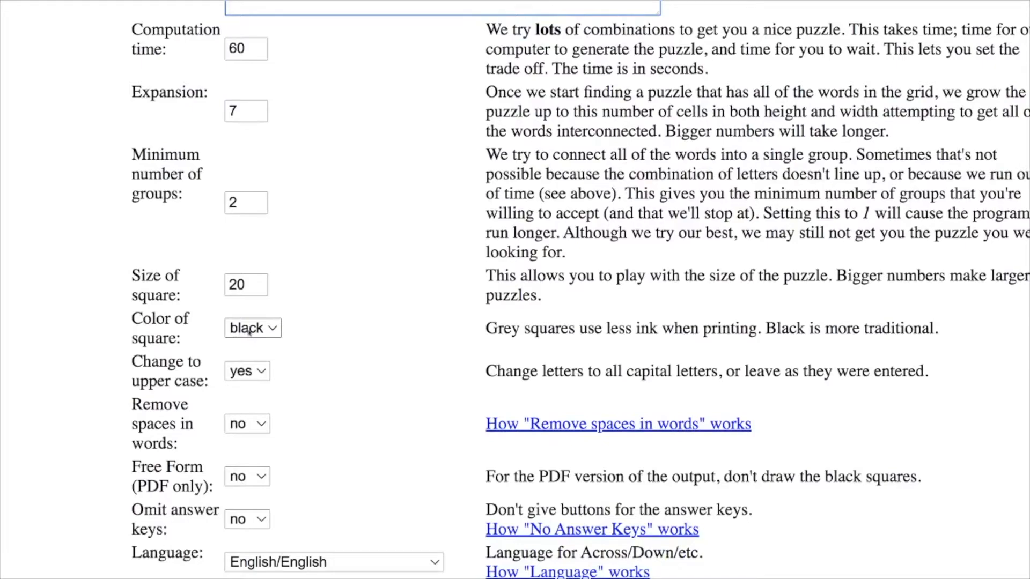
scroll(249, 331, "down", 2)
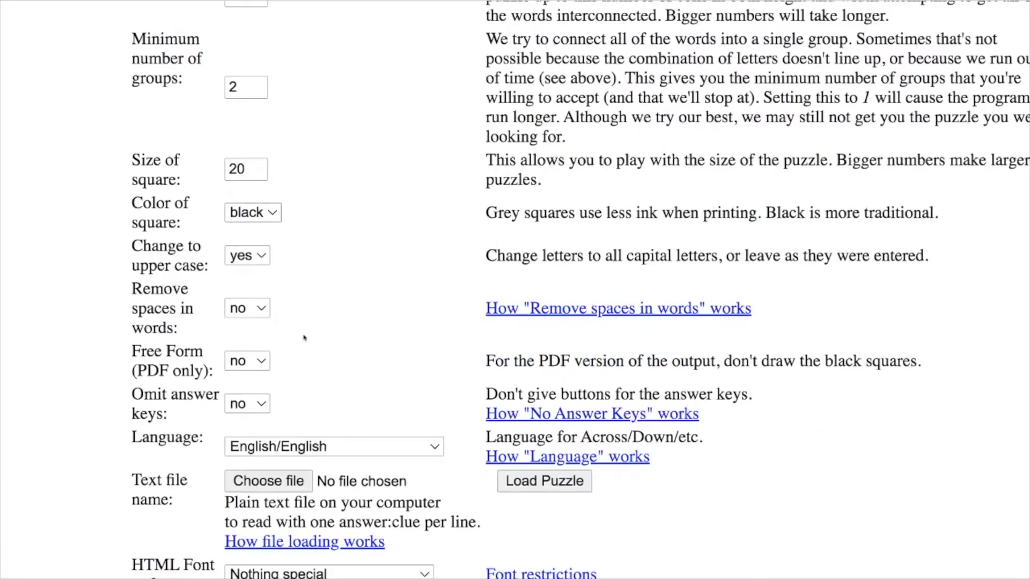
scroll(301, 322, "down", 2)
scroll(413, 340, "down", 4)
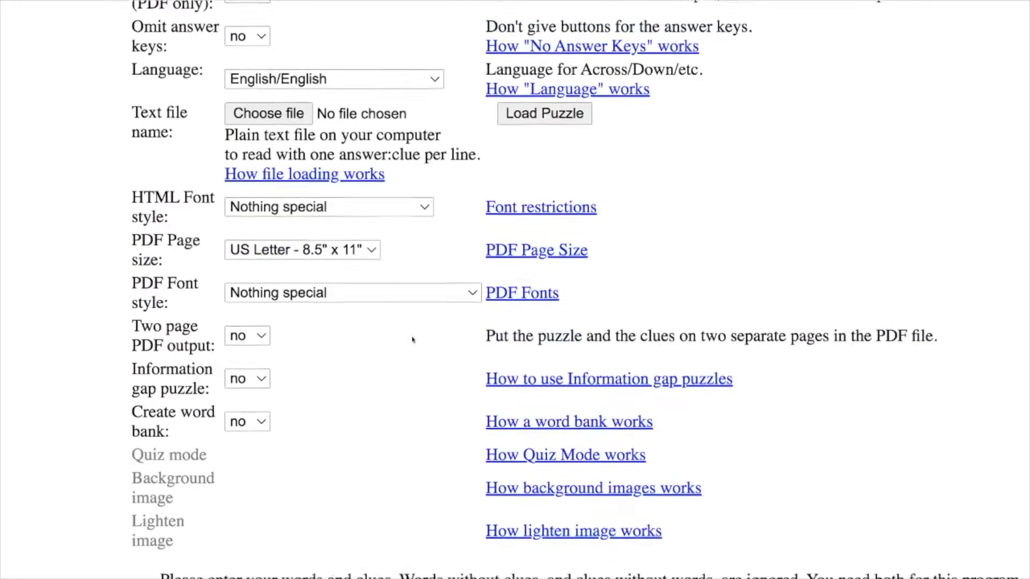
scroll(399, 332, "down", 2)
scroll(352, 295, "down", 3)
scroll(353, 295, "down", 3)
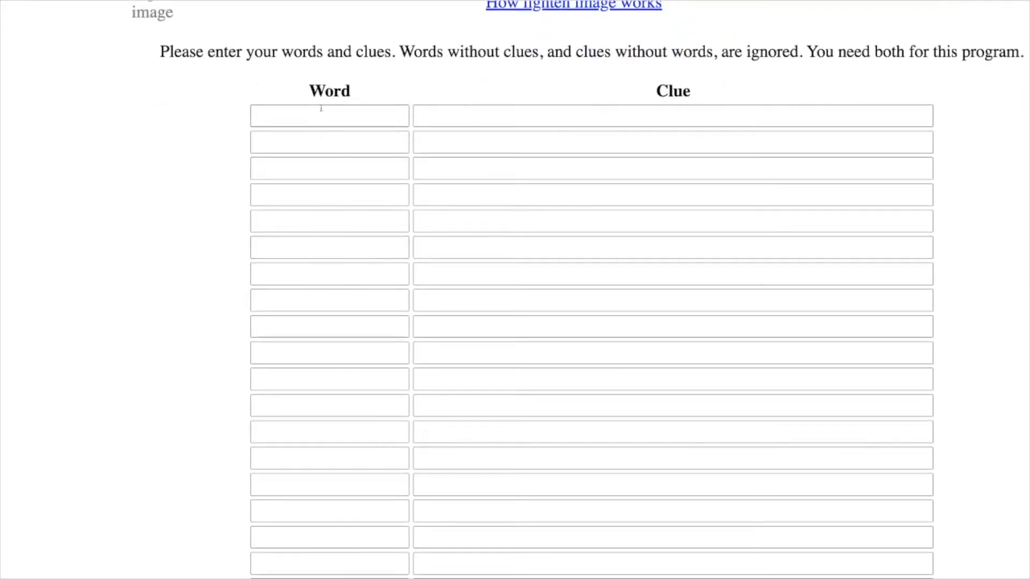
- Copy the key term "Working memory" from the Word glossary table into the first word field of the puzzle form
left_click(320, 112)
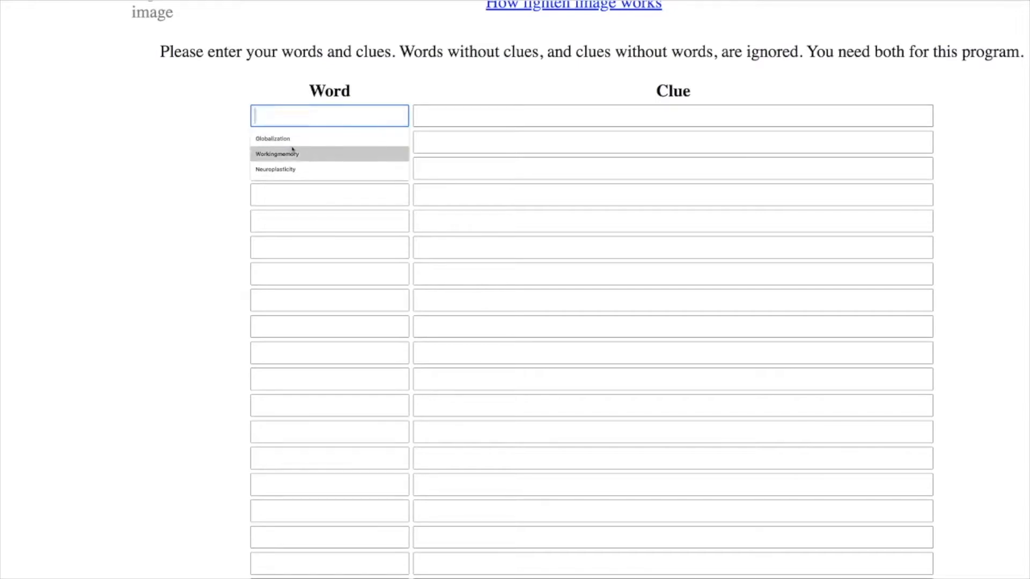
left_click(449, 119)
left_click(375, 122)
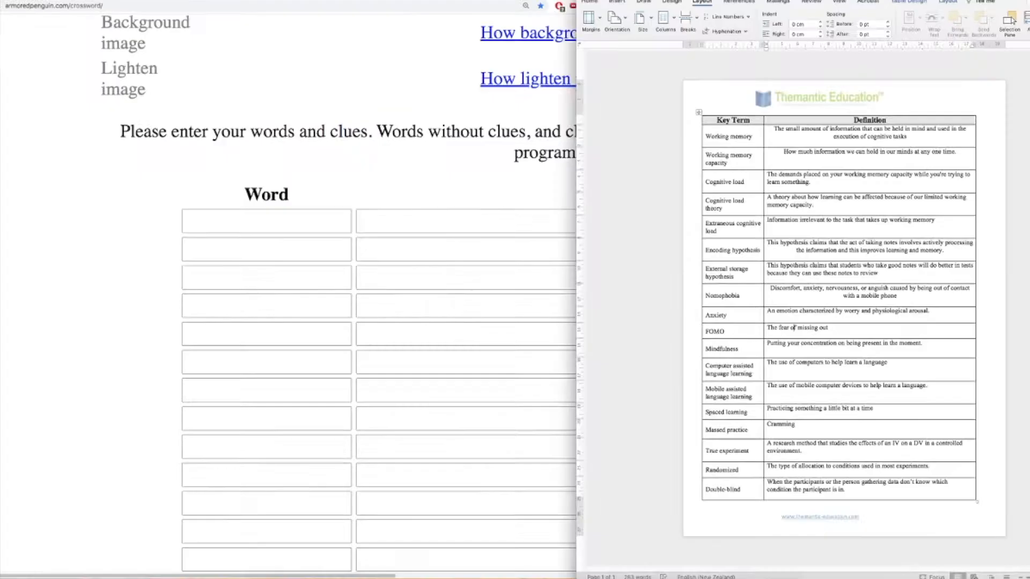
left_click(738, 138)
left_click_drag(738, 138, 687, 145)
key("ctrl+c")
left_click(284, 224)
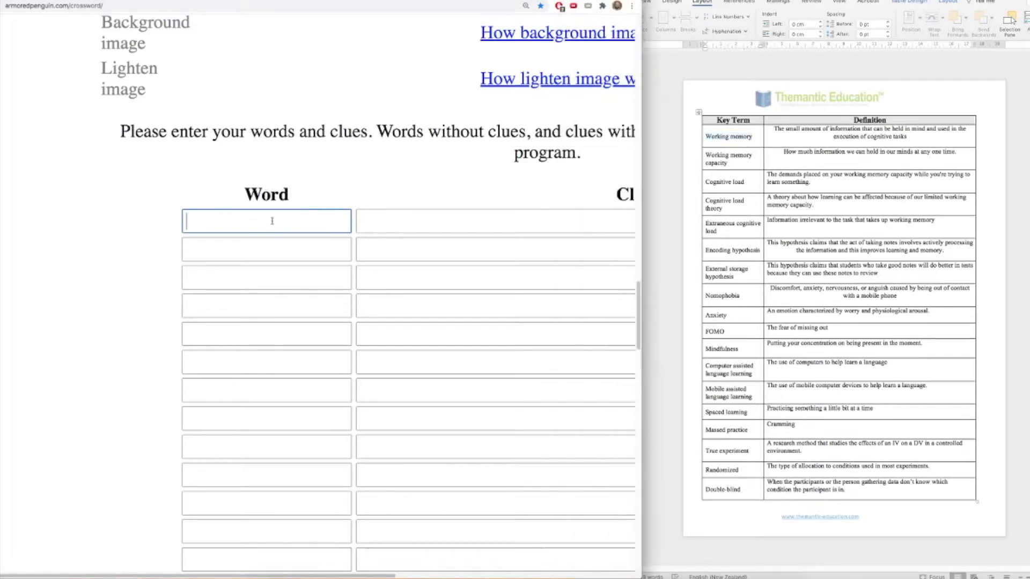
key("ctrl+v")
- Copy the definition of working memory from the glossary table into the first clue field
left_click(782, 144)
left_click_drag(774, 129, 923, 138)
key("ctrl+c")
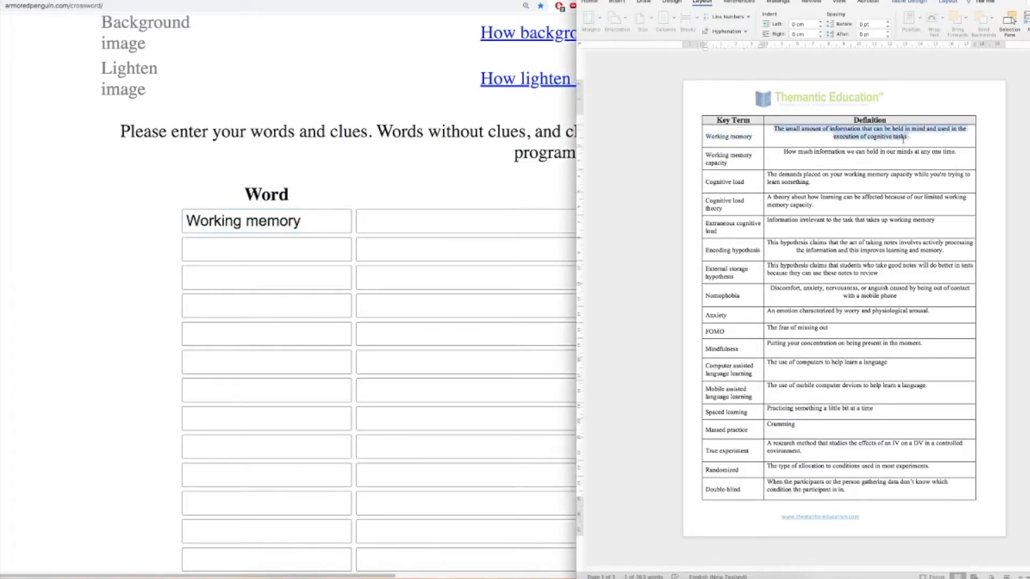
left_click(379, 224)
key("ctrl+v")
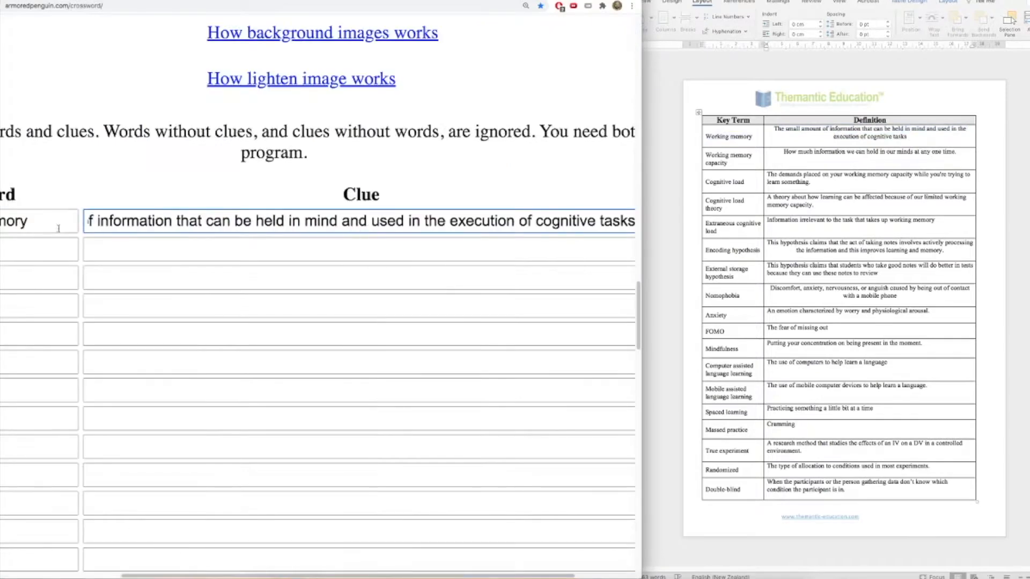
- Remove the space from the first puzzle word so it reads "Workingmemory"
key("super+minus")
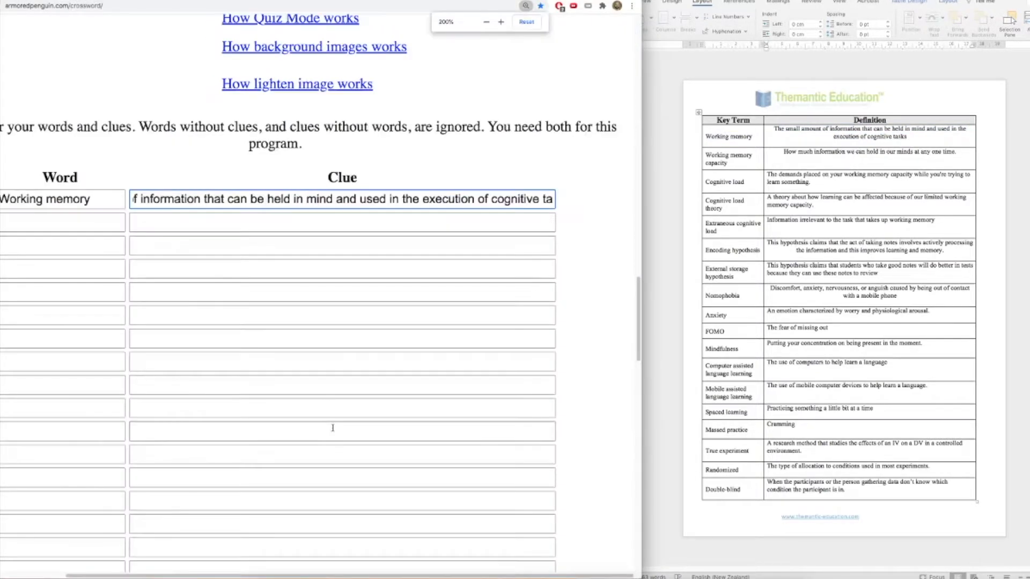
key("super+minus")
left_click(109, 148)
key("BackSpace")
- Switch to the unit plan document in Word and examine its overview and the key terms listed in the Unit Plan Lesson Overview
left_click(750, 183)
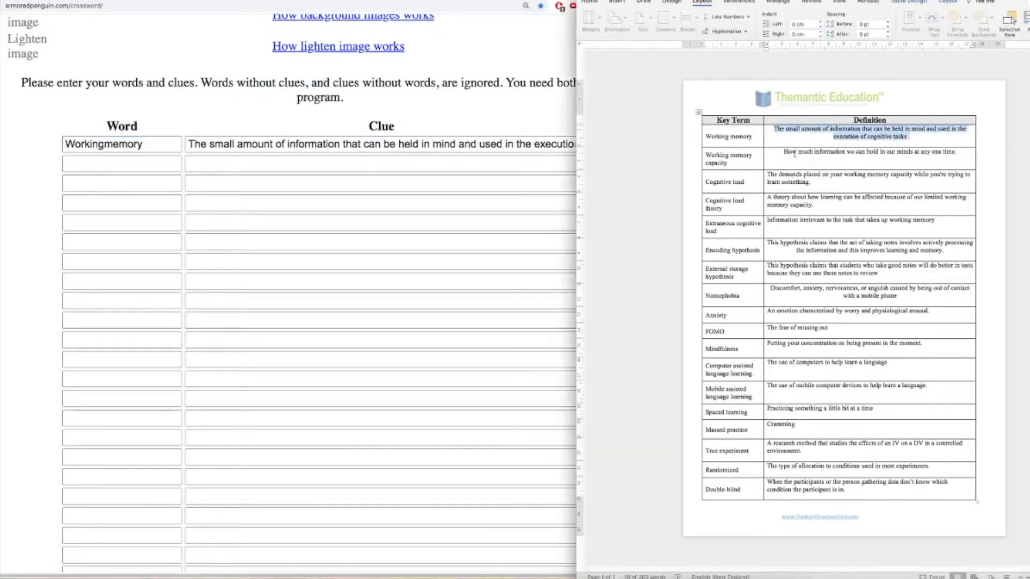
left_click(417, 8)
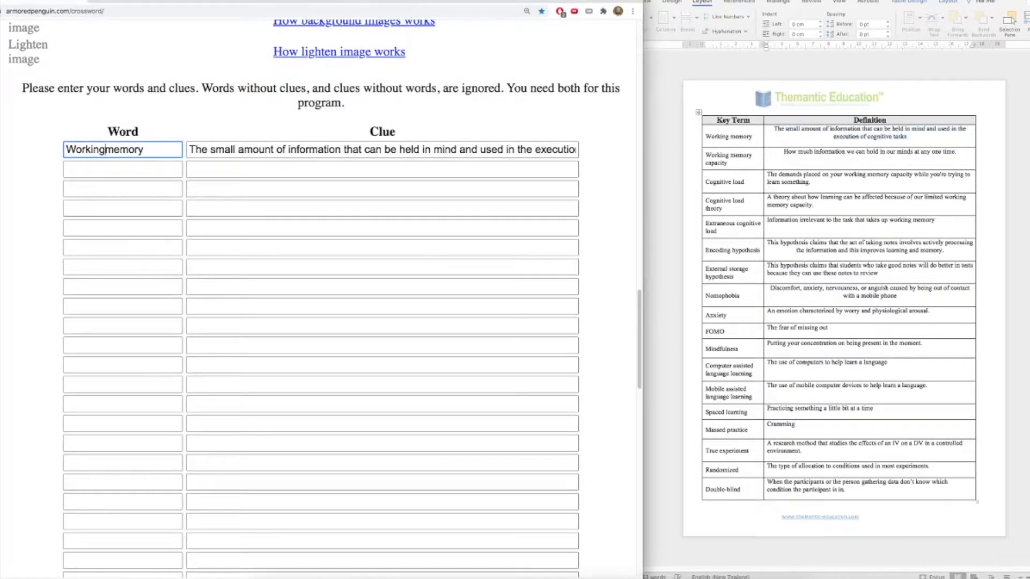
left_click(413, 1)
scroll(410, 160, "up", 5)
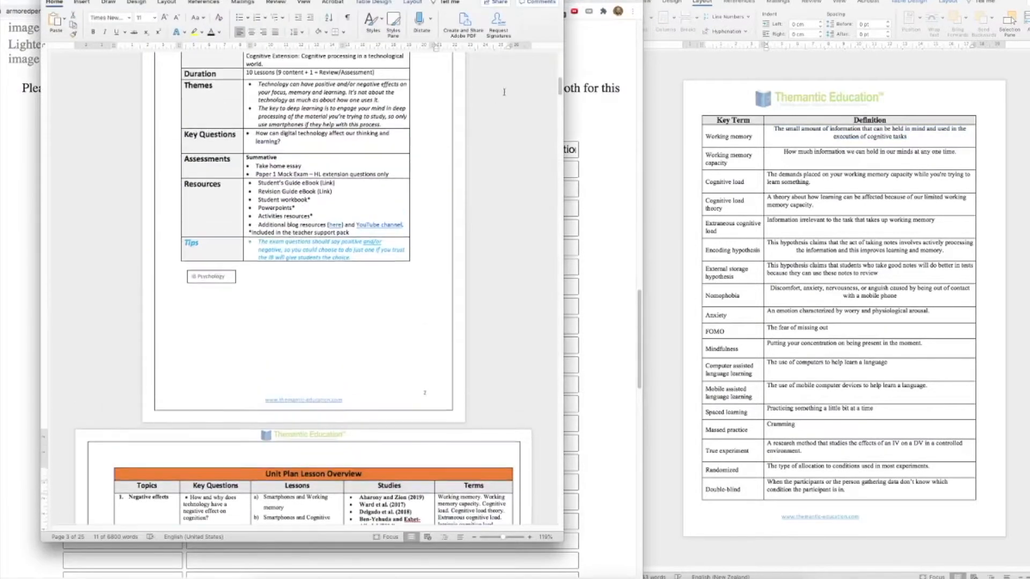
scroll(555, 82, "up", 8)
scroll(555, 82, "down", 4)
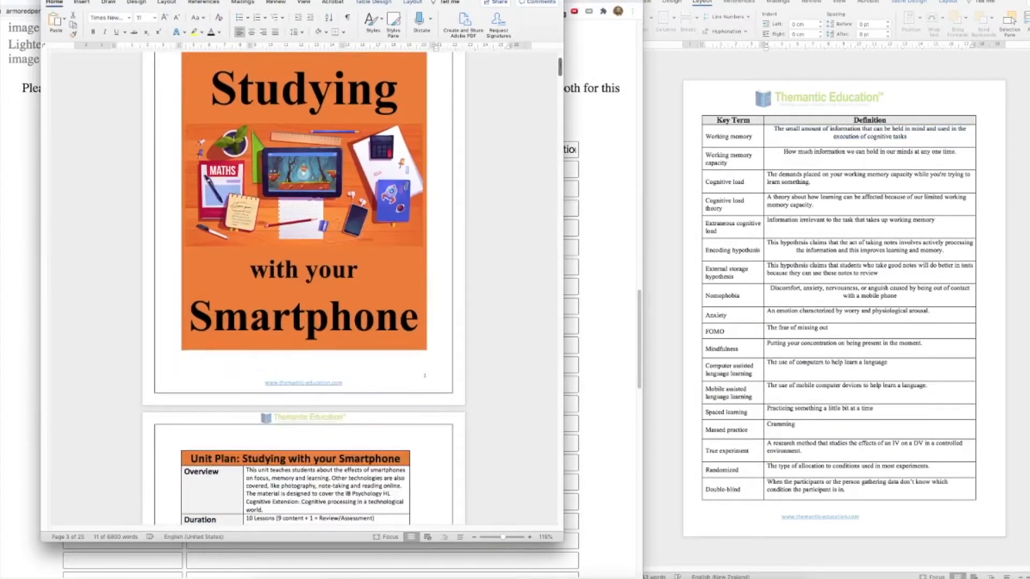
scroll(388, 156, "down", 5)
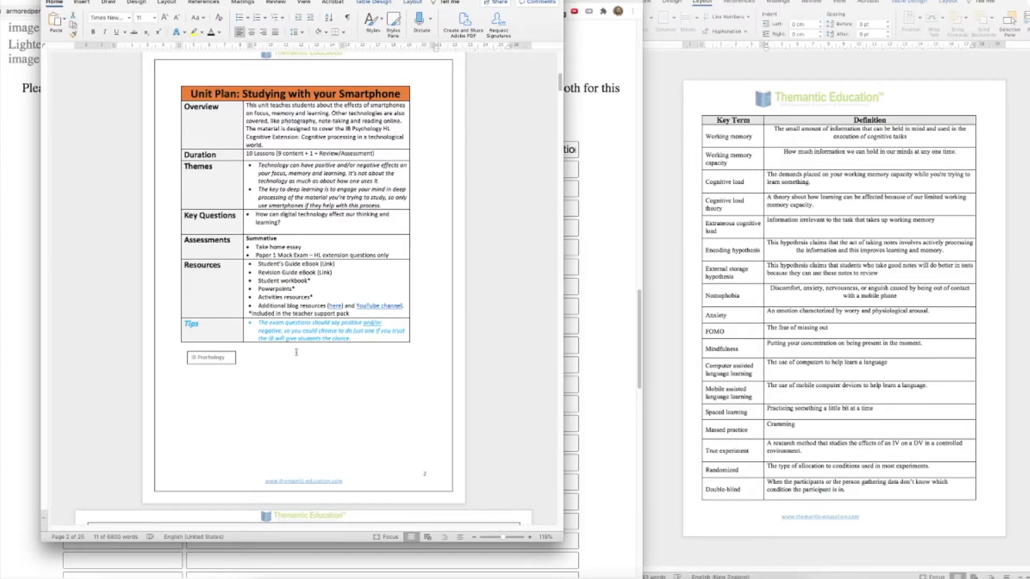
scroll(326, 407, "down", 5)
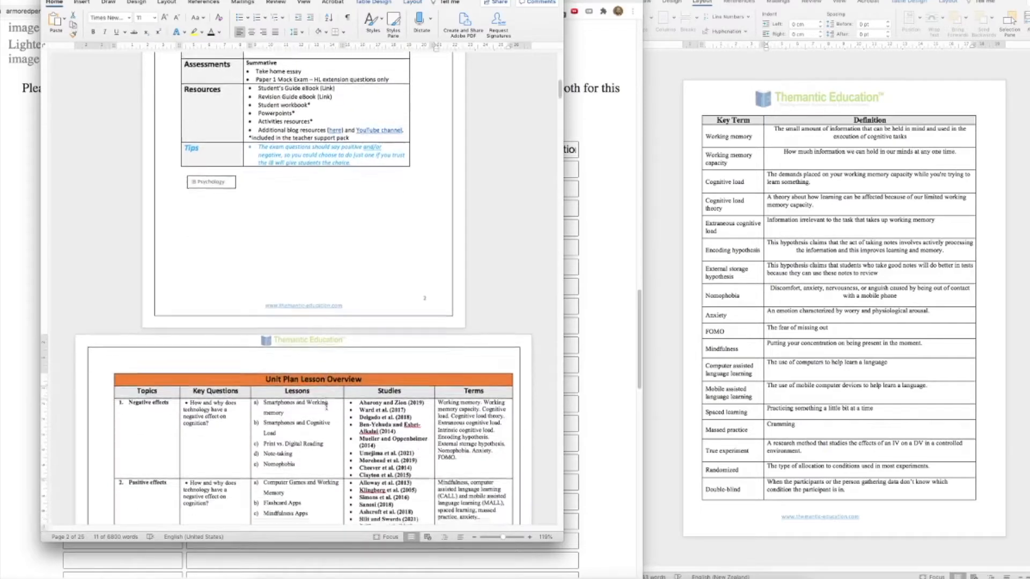
scroll(326, 407, "down", 7)
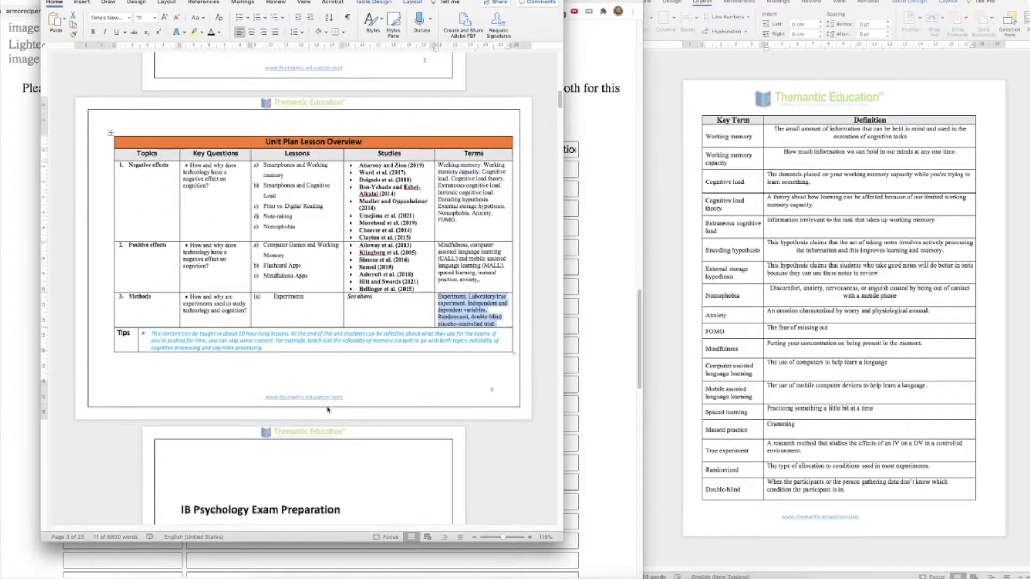
scroll(329, 410, "up", 2)
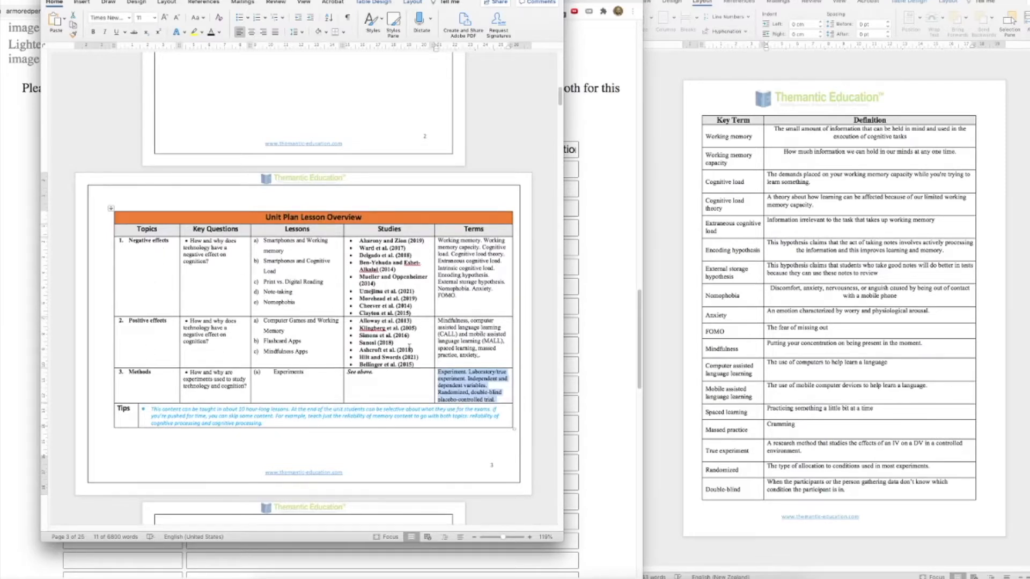
left_click_drag(439, 242, 475, 380)
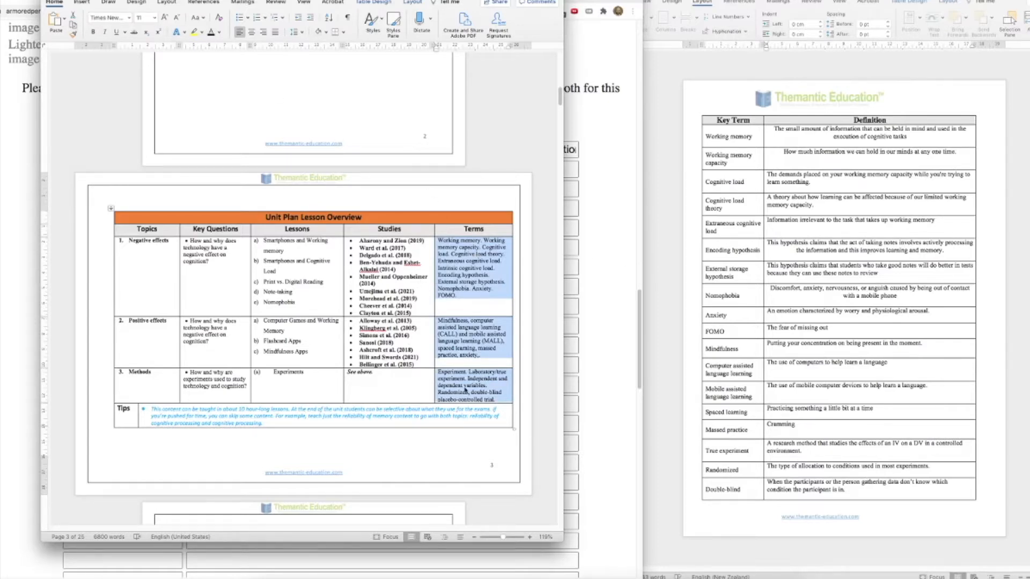
key("super+m")
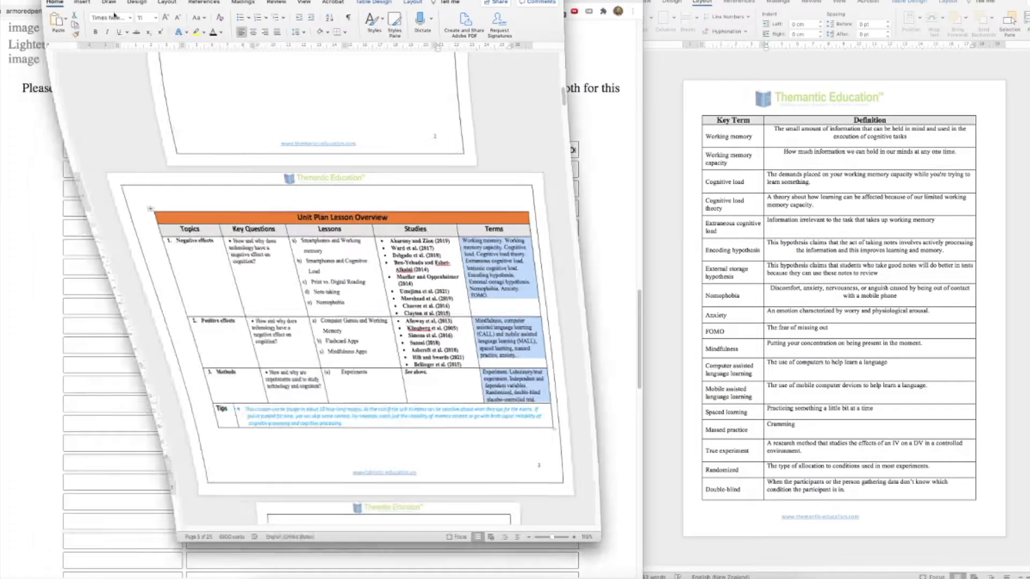
- Copy the key term "Working memory capacity" from the glossary table into the second word field of the puzzle form
left_click(785, 137)
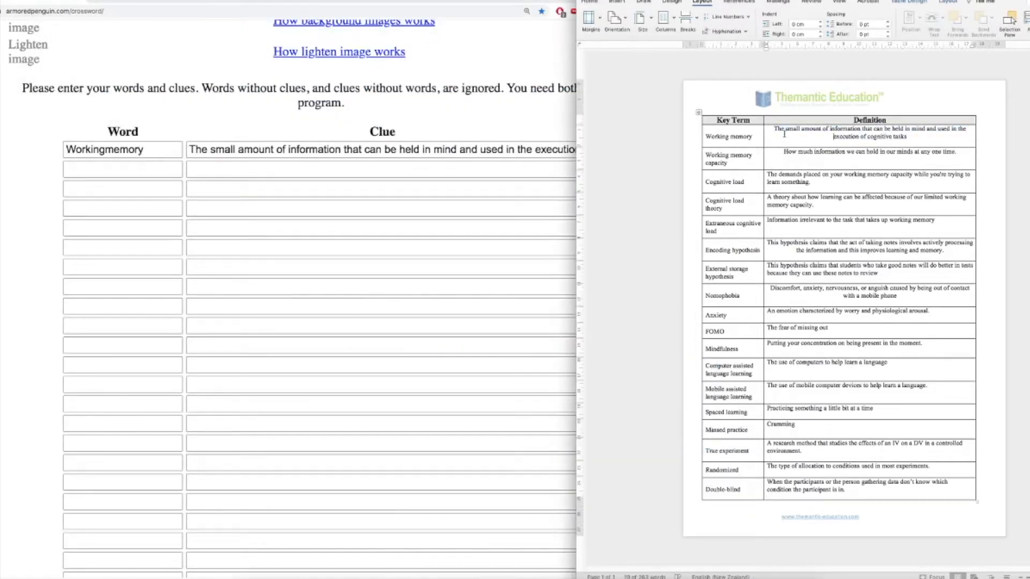
left_click(106, 172)
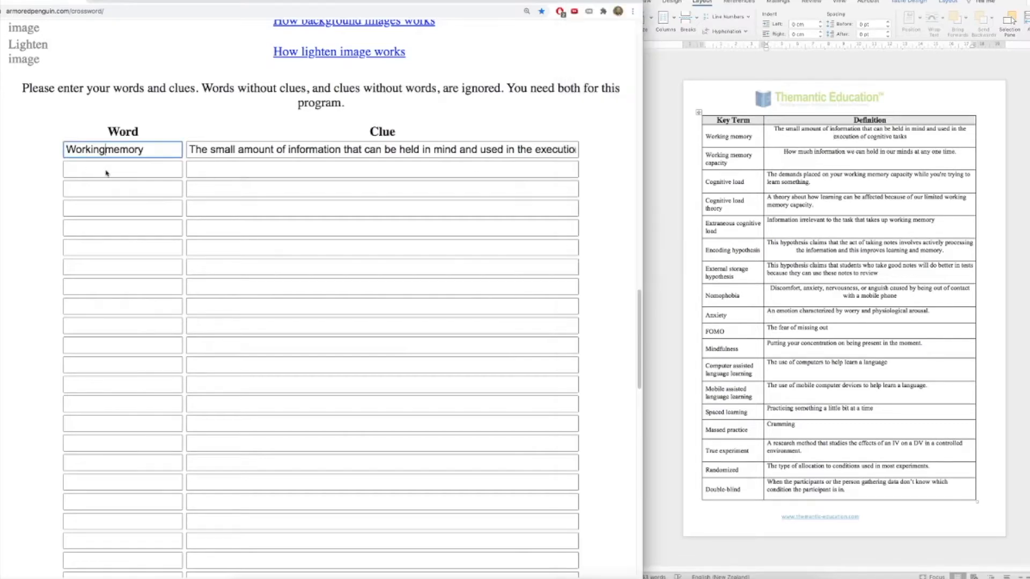
left_click(740, 155)
left_click_drag(705, 155, 735, 166)
key("super+c")
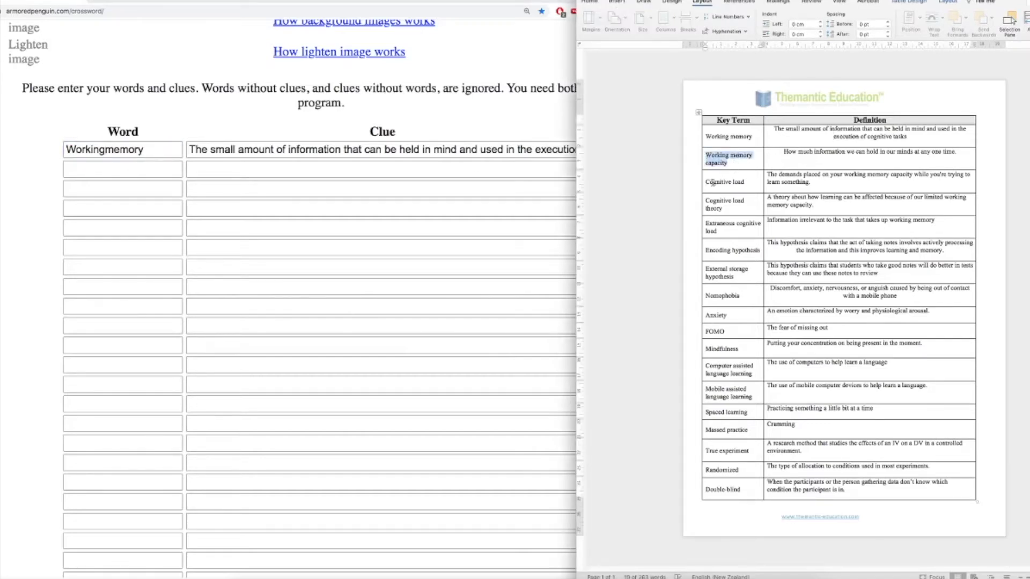
left_click(143, 170)
key("super+v")
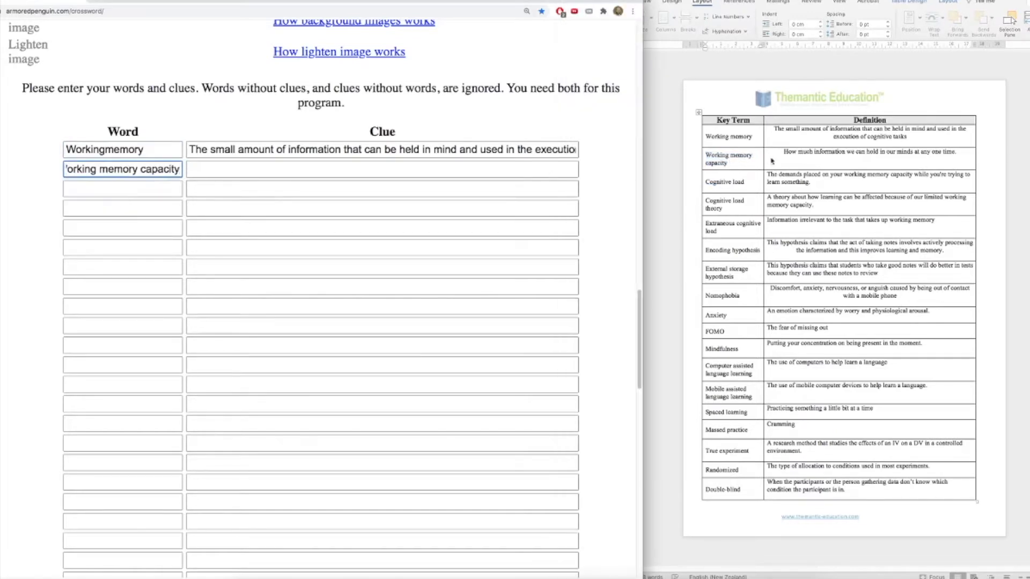
- Copy the definition "How much information we can hold in our minds at any one time." into the second clue field
left_click(762, 161)
left_click_drag(784, 152, 963, 153)
key("super+c")
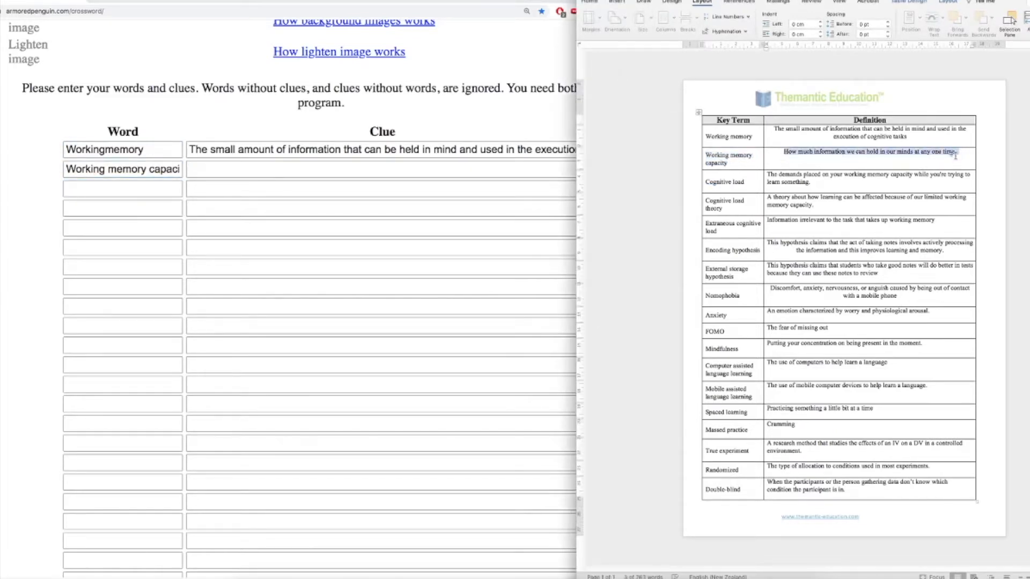
left_click(210, 169)
key("super+v")
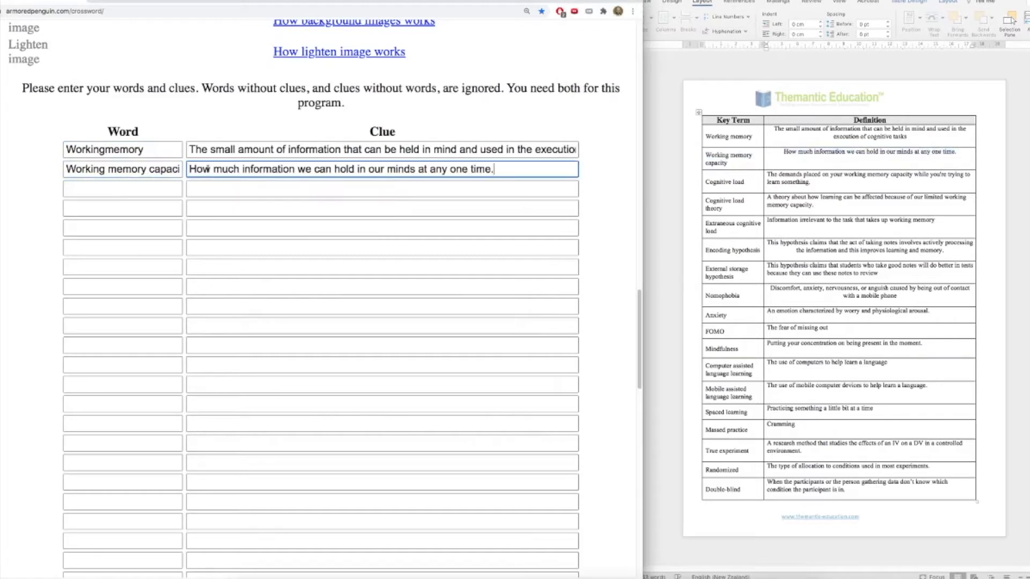
- Copy the key term "Cognitive load" from the glossary table into the third word field
key("Tab")
left_click(760, 177)
left_click_drag(705, 181, 747, 182)
key("super+c")
left_click(151, 192)
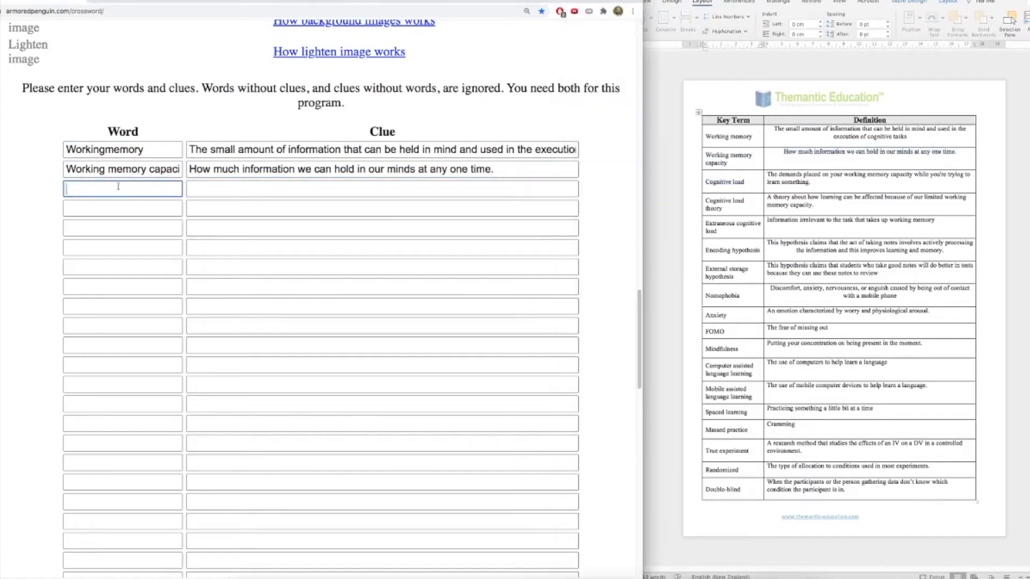
key("super+v")
- Copy the definition of cognitive load from the glossary table into the third clue field
left_click(779, 184)
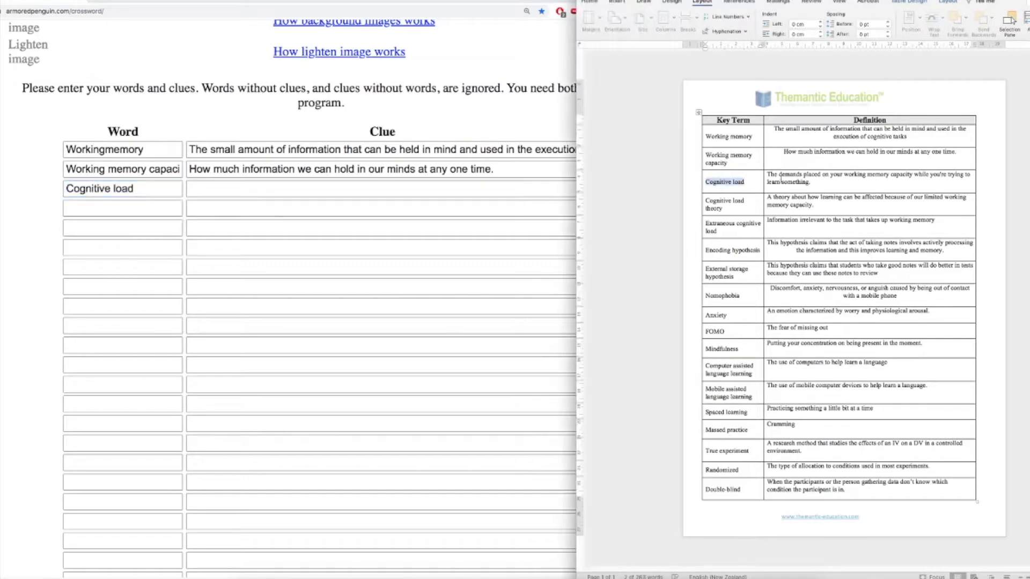
triple_click(807, 179)
key("super+c")
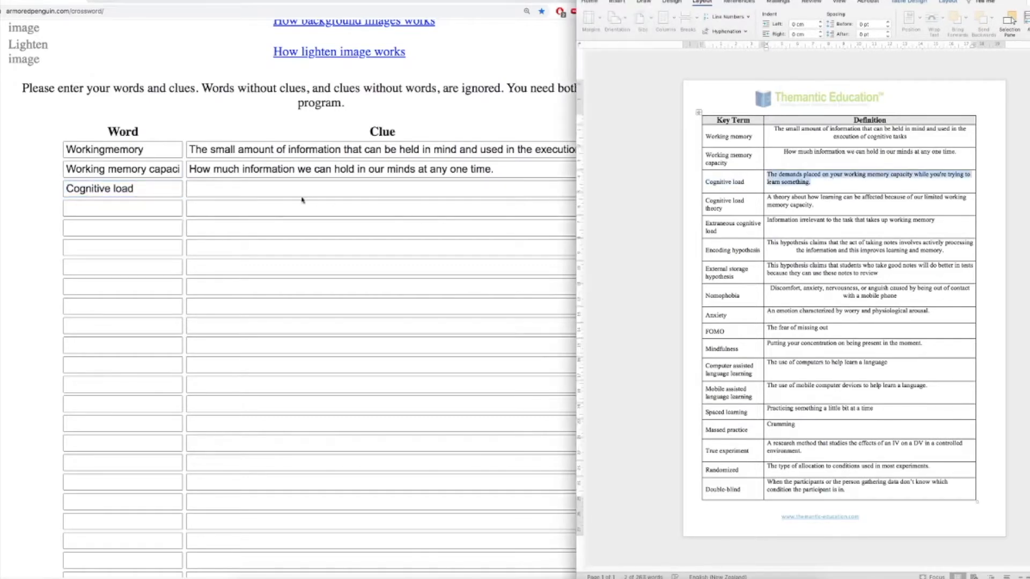
left_click(284, 194)
left_click(284, 194)
key("super+v")
- Copy the key term "Cognitive load theory" from the glossary table into the fourth word field
key("Tab")
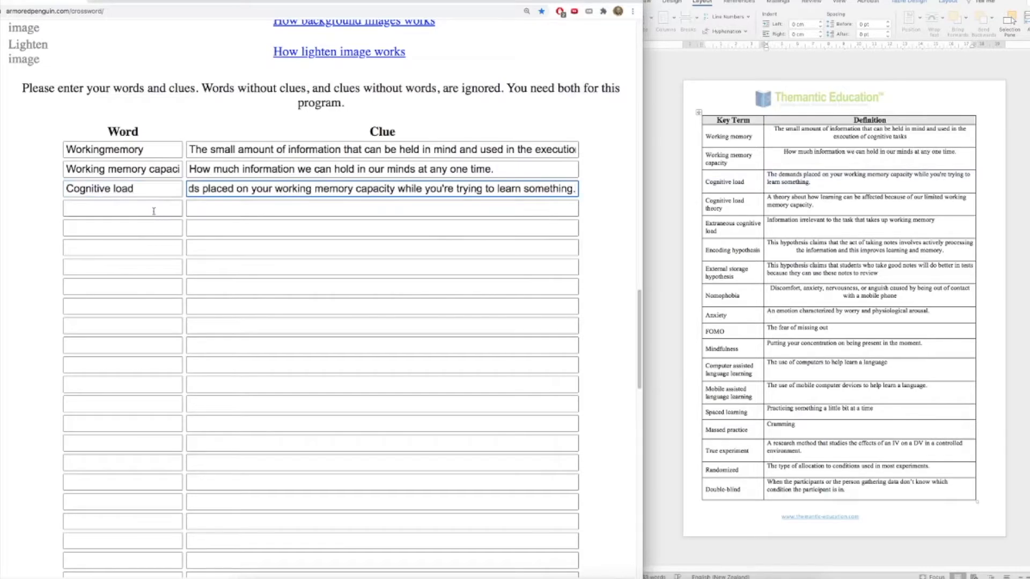
left_click(718, 200)
left_click_drag(705, 200, 746, 209)
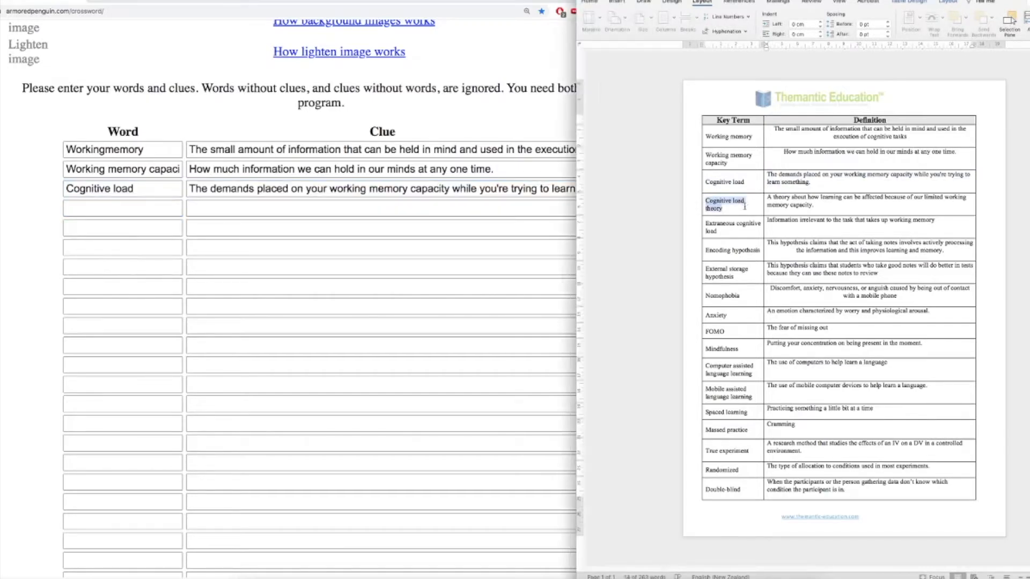
left_click(126, 207)
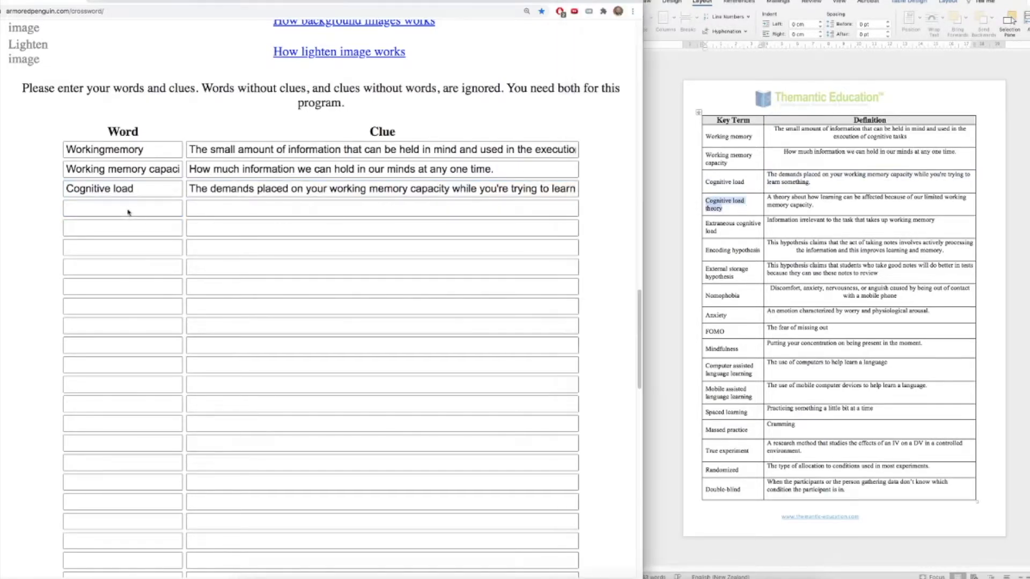
left_click(120, 207)
key("super+v")
- Copy the definition of cognitive load theory from the glossary table into the fourth clue field
left_click(778, 208)
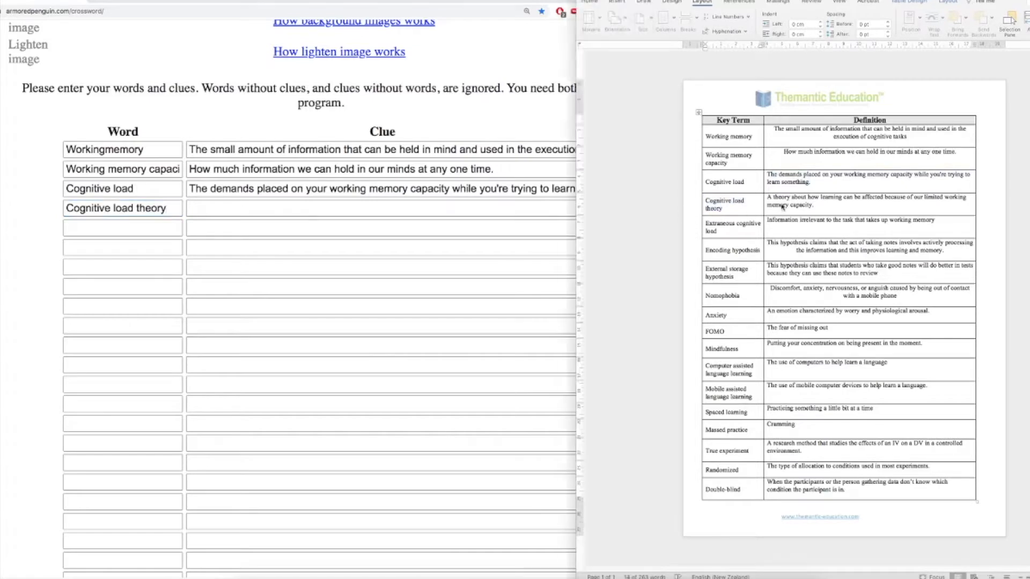
triple_click(772, 201)
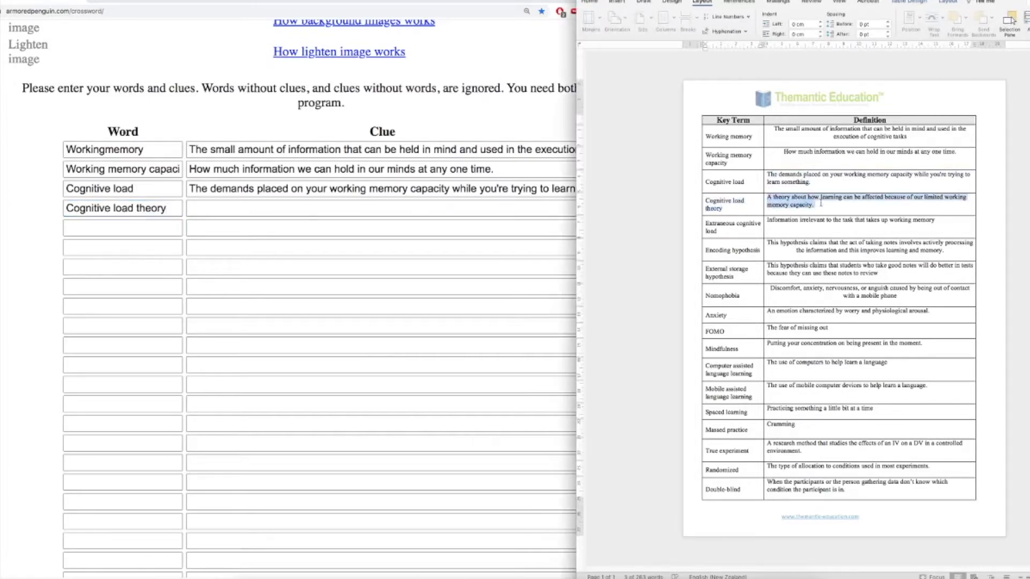
left_click(230, 213)
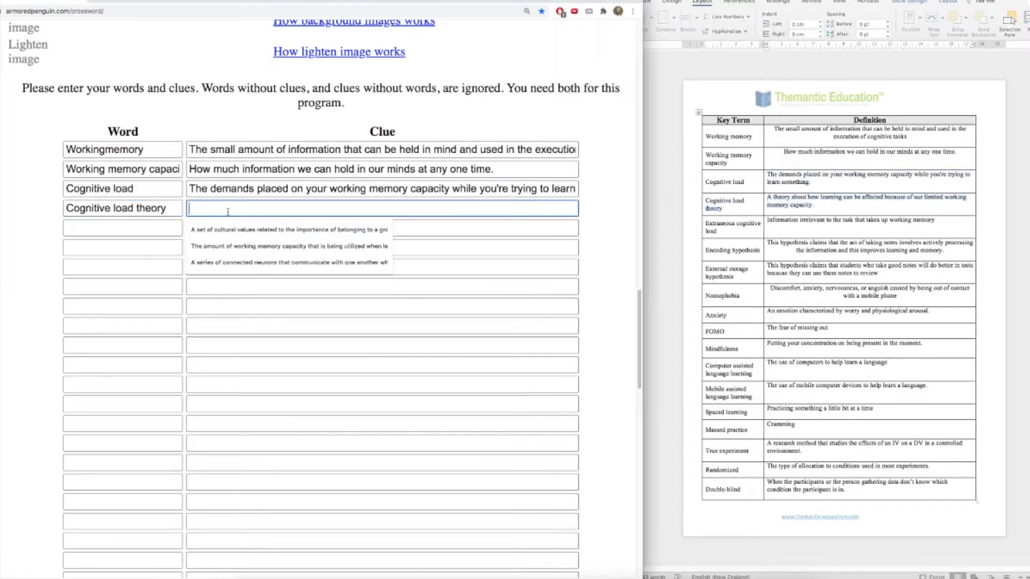
key("super+v")
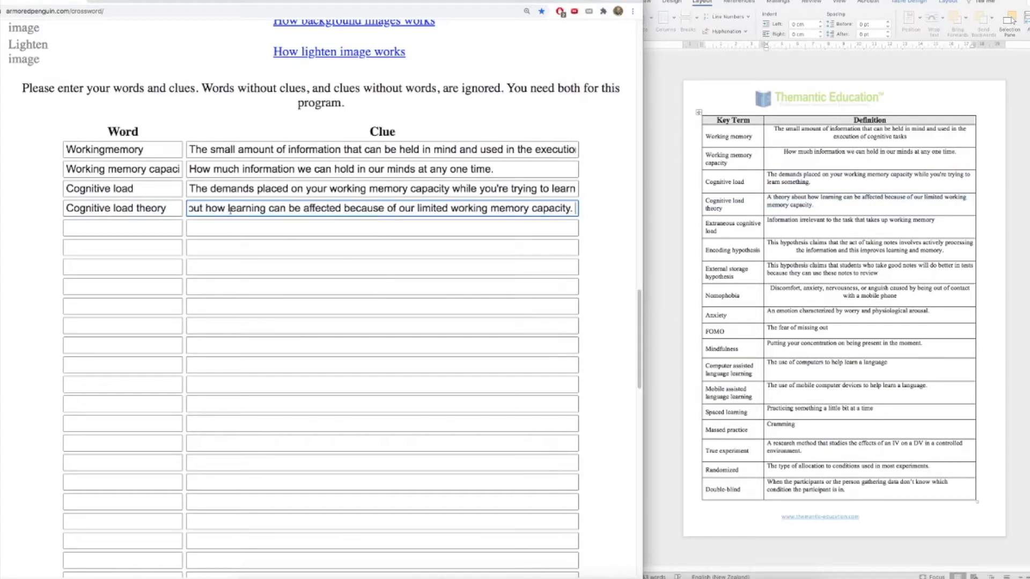
key("Tab")
- Copy the key term "Extraneous cognitive load" from the glossary table into the fifth word field
left_click(742, 223)
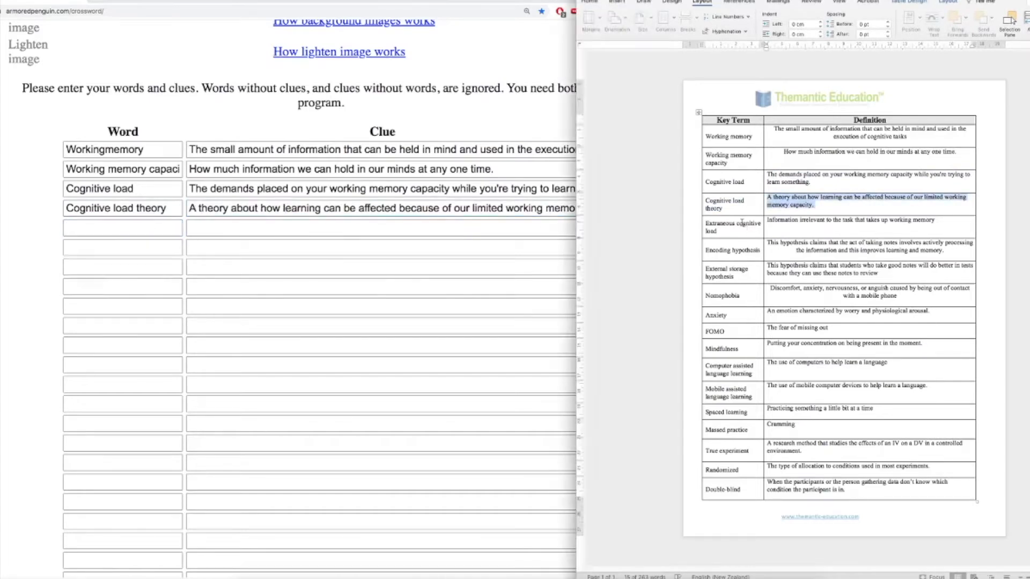
left_click_drag(708, 224, 743, 229)
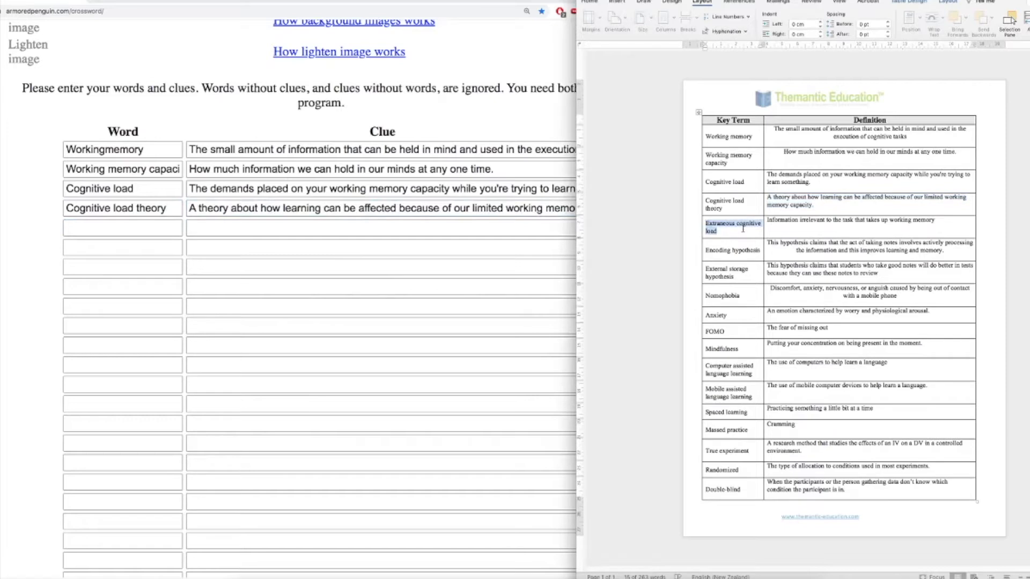
left_click(144, 228)
key("super+v")
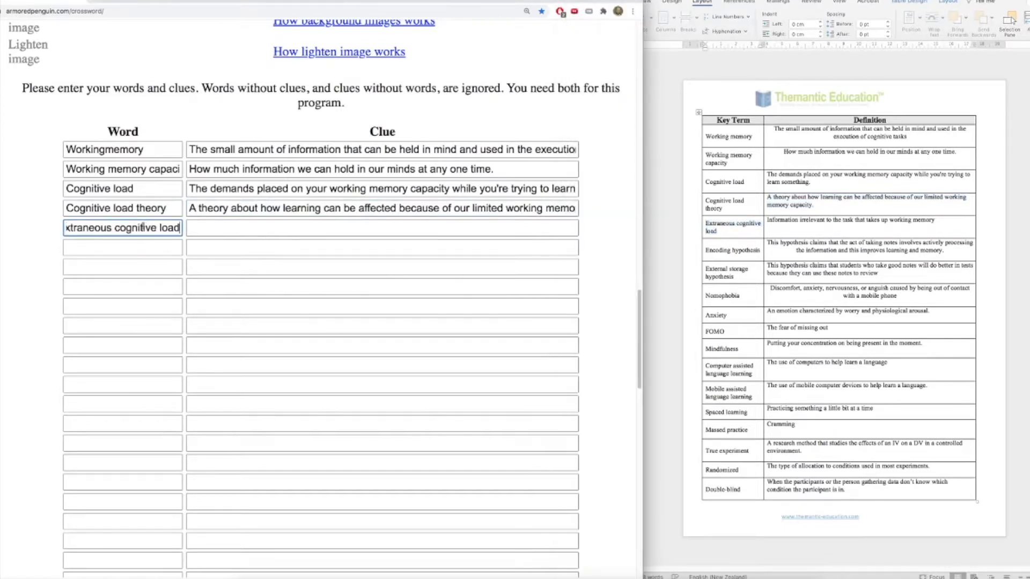
- Copy the definition "Information irrelevant to the task that takes up working memory" into the fifth clue field
left_click(767, 220)
left_click_drag(767, 220, 948, 222)
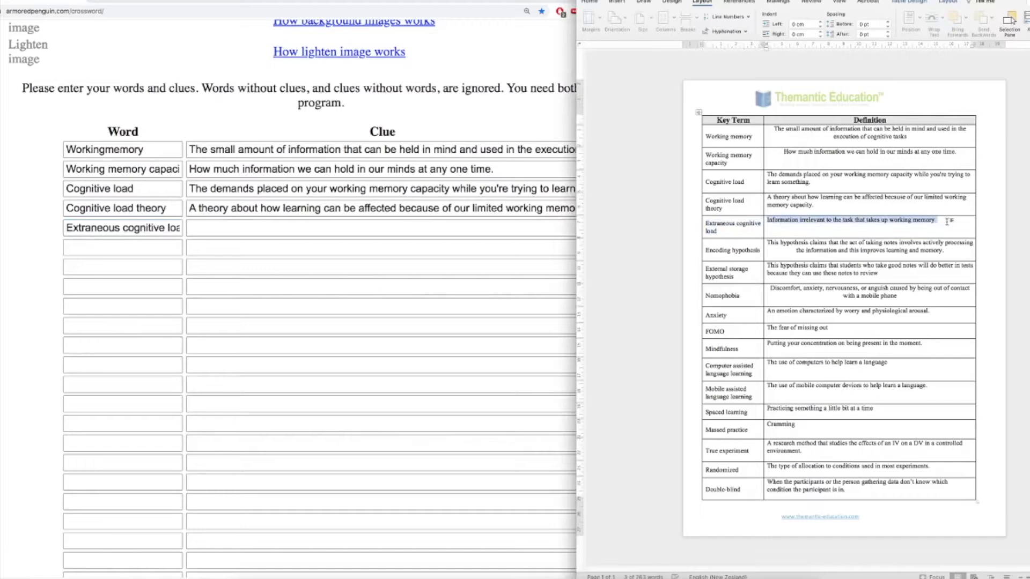
left_click(196, 230)
left_click(196, 230)
key("super+v")
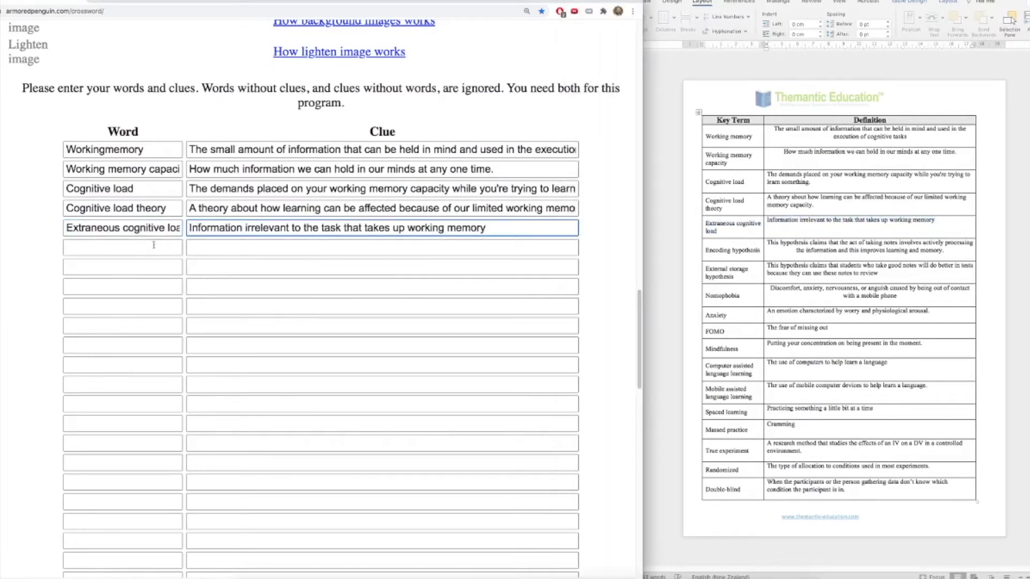
- Fill the following word and clue rows with the remaining glossary terms and definitions, from "Encoding hypothesis" through "Double-blind"
left_click(131, 245)
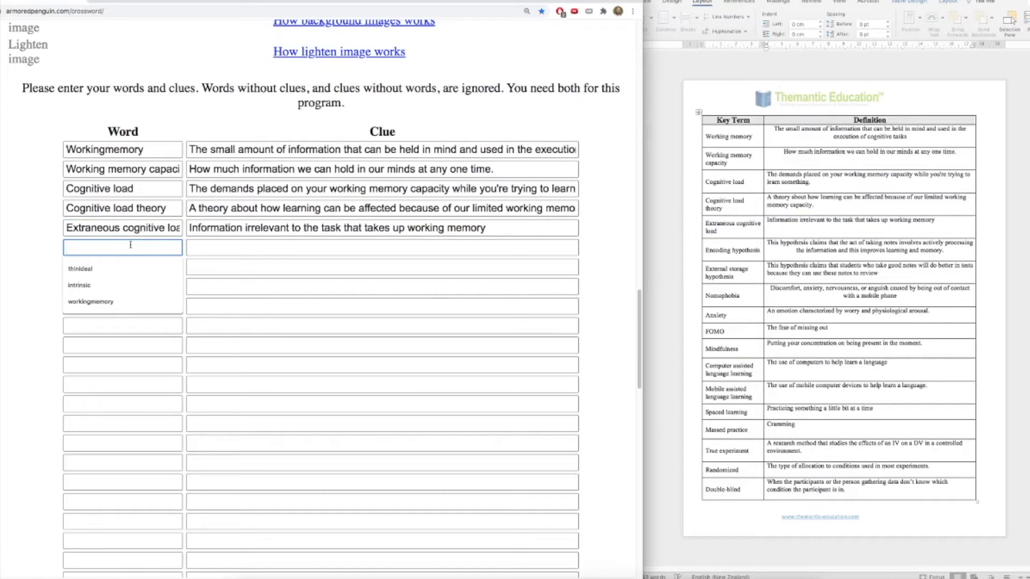
left_click(271, 250)
left_click(171, 247)
key("super+v")
- Remove the spaces from "Spaced learning", "Massed practice" and "True experiment", and the hyphen from "Double-blind"
left_click(103, 404)
key("BackSpace")
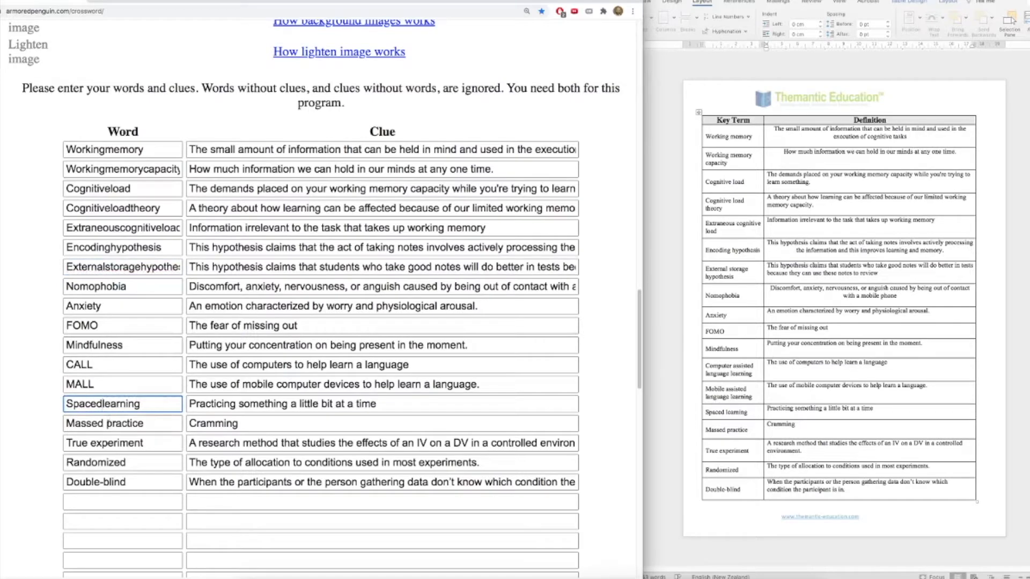
left_click(107, 424)
key("BackSpace")
left_click(90, 444)
key("BackSpace")
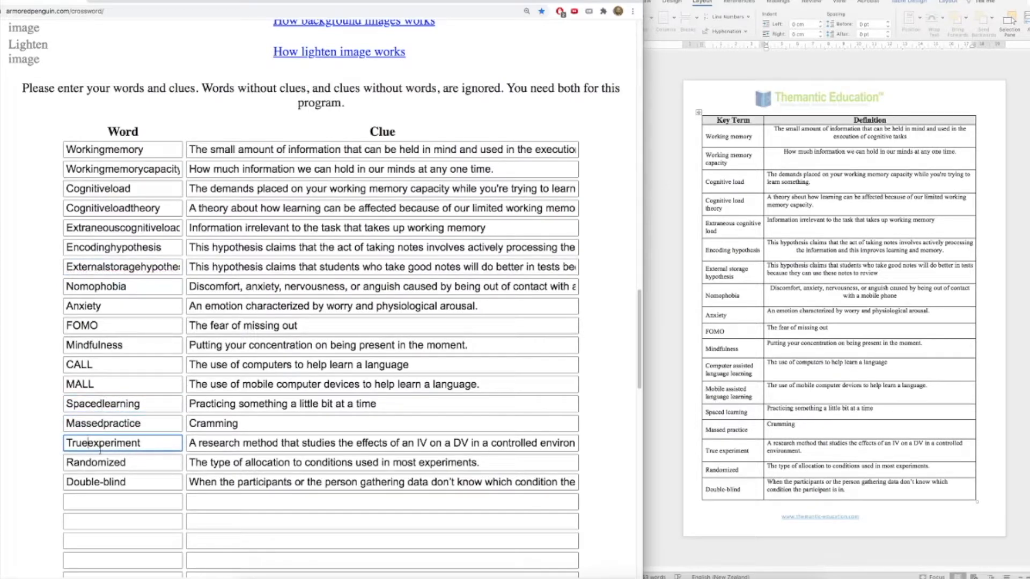
left_click(98, 481)
key("BackSpace")
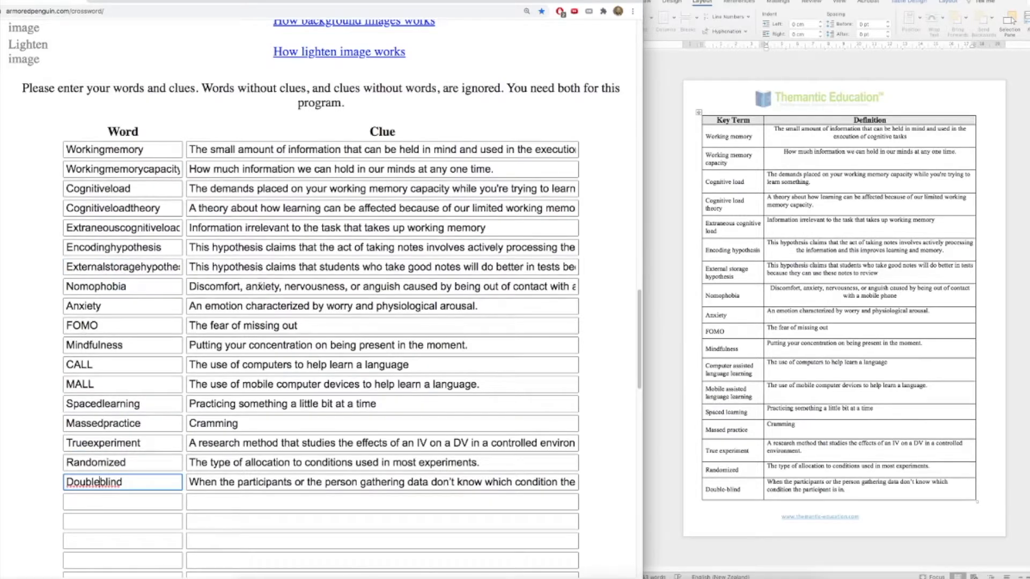
- Generate the crossword puzzle from the entered words and clues
scroll(290, 361, "down", 10)
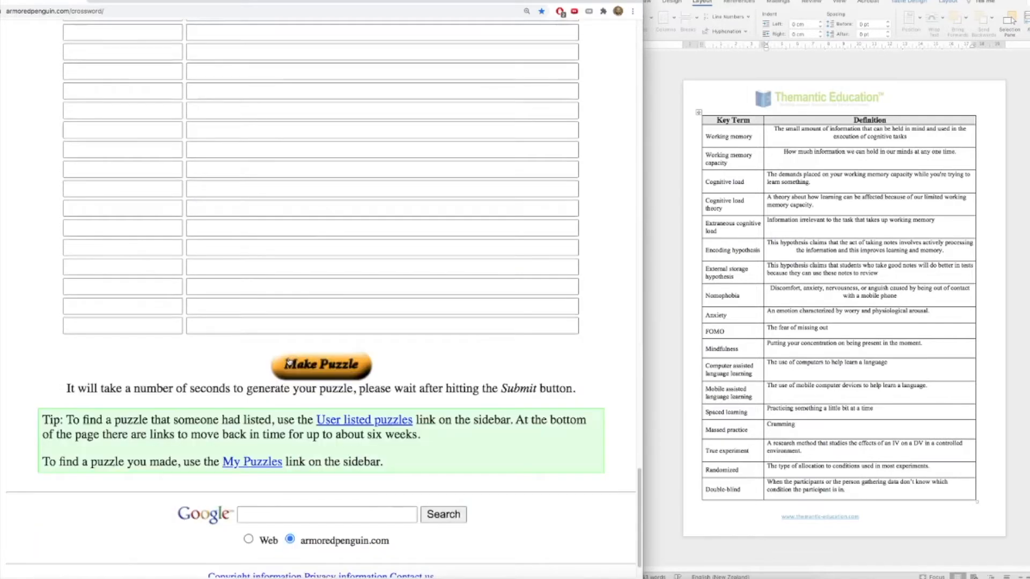
scroll(288, 362, "down", 2)
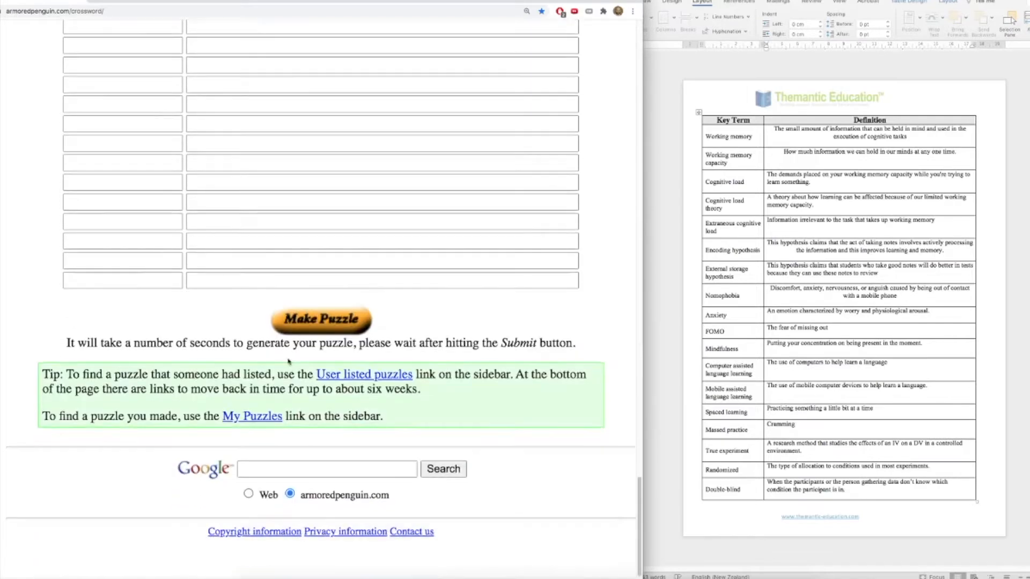
left_click(314, 324)
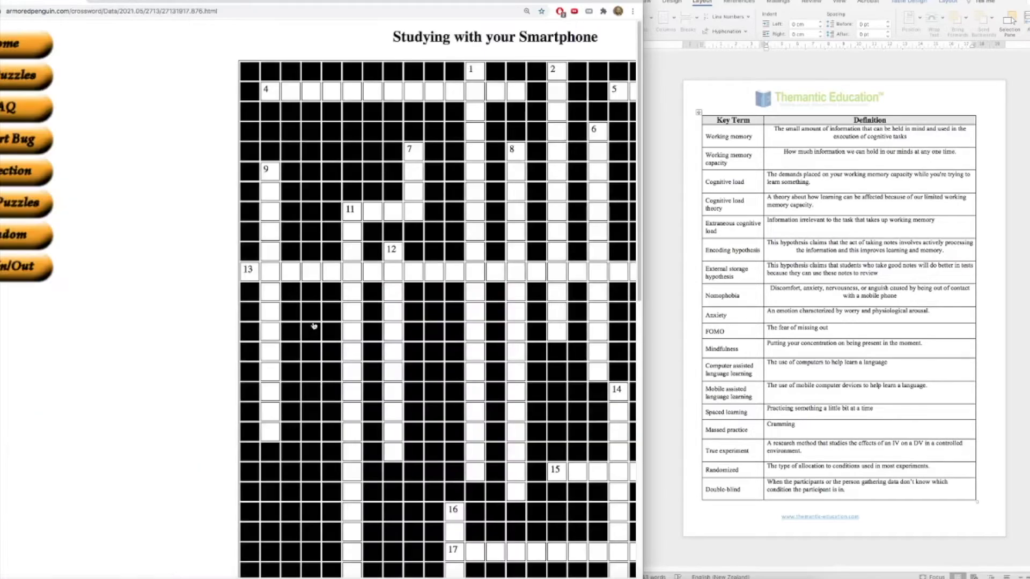
- Examine the generated crossword's grid and clue lists in full screen, and look at its online solving version
key("super+minus")
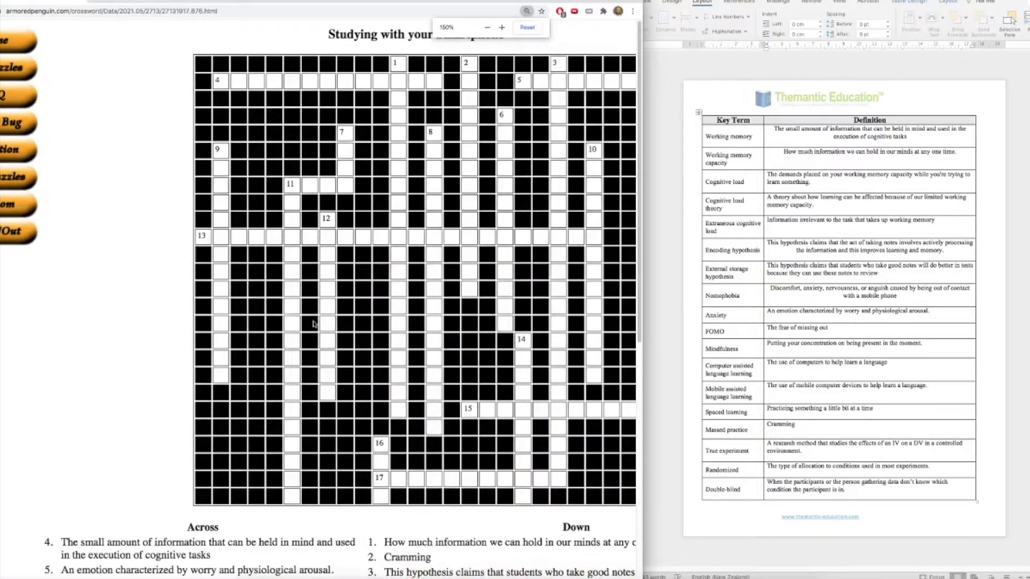
key("super+minus")
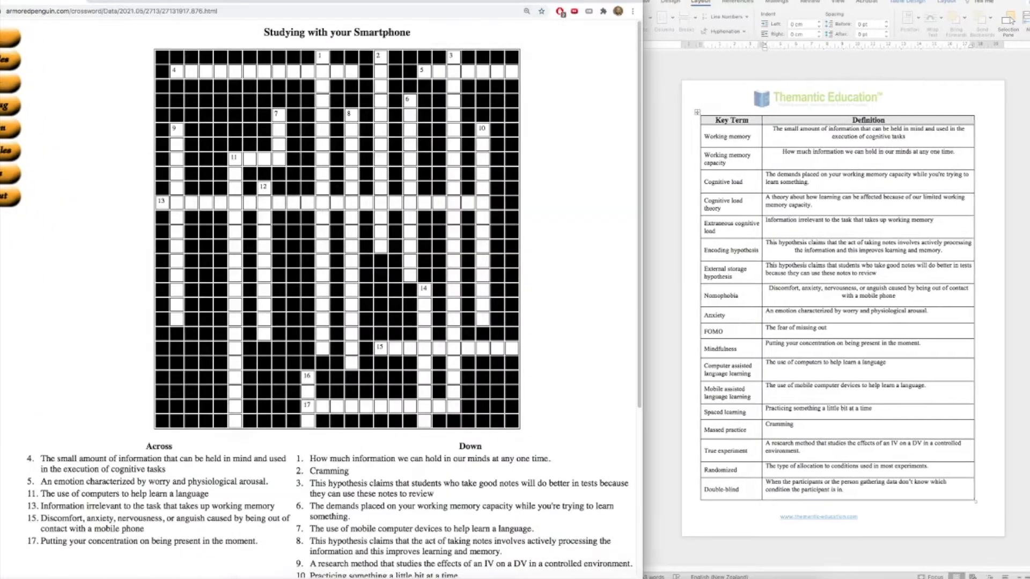
key("ctrl+super+f")
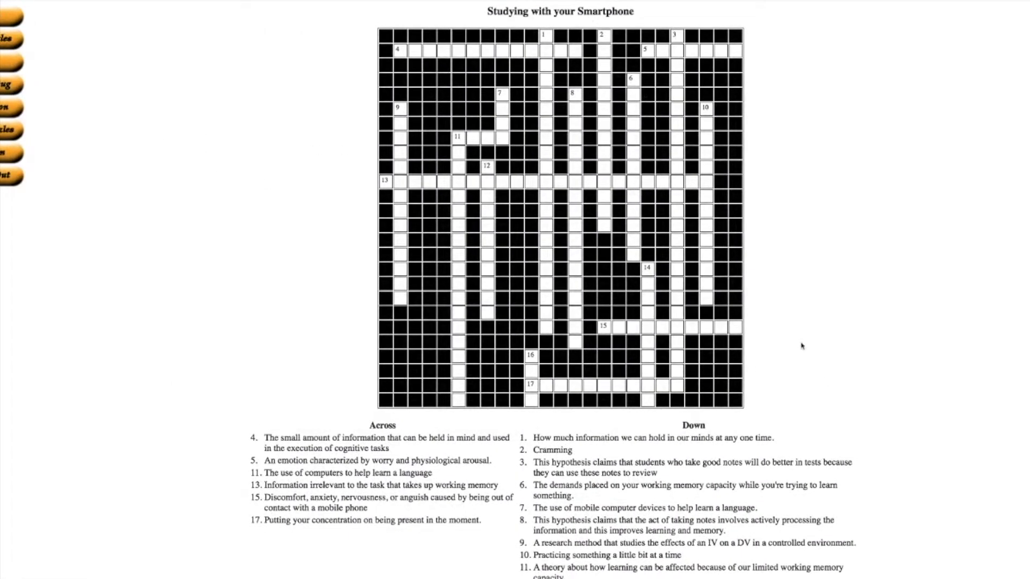
scroll(792, 437, "down", 3)
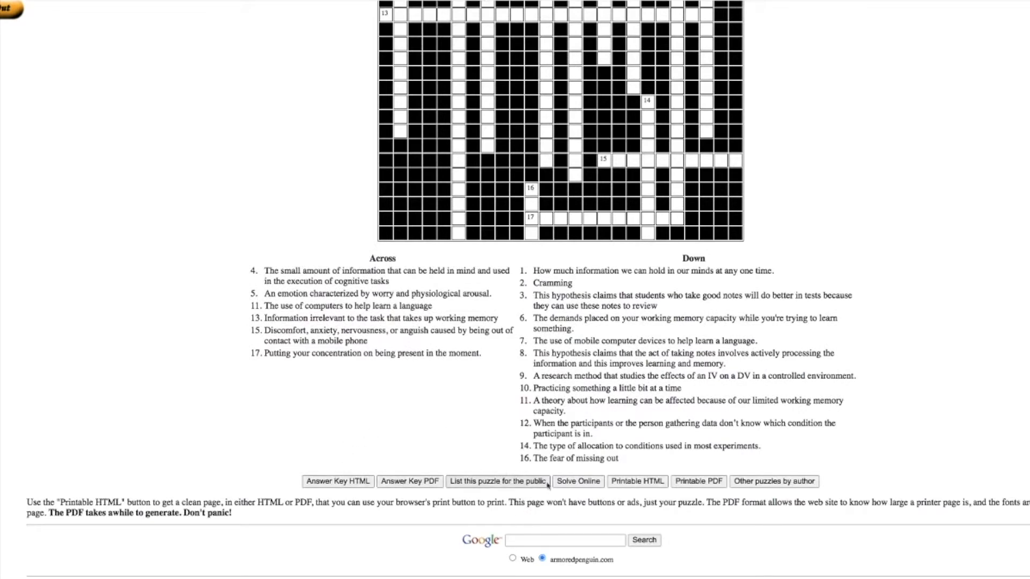
left_click(574, 482)
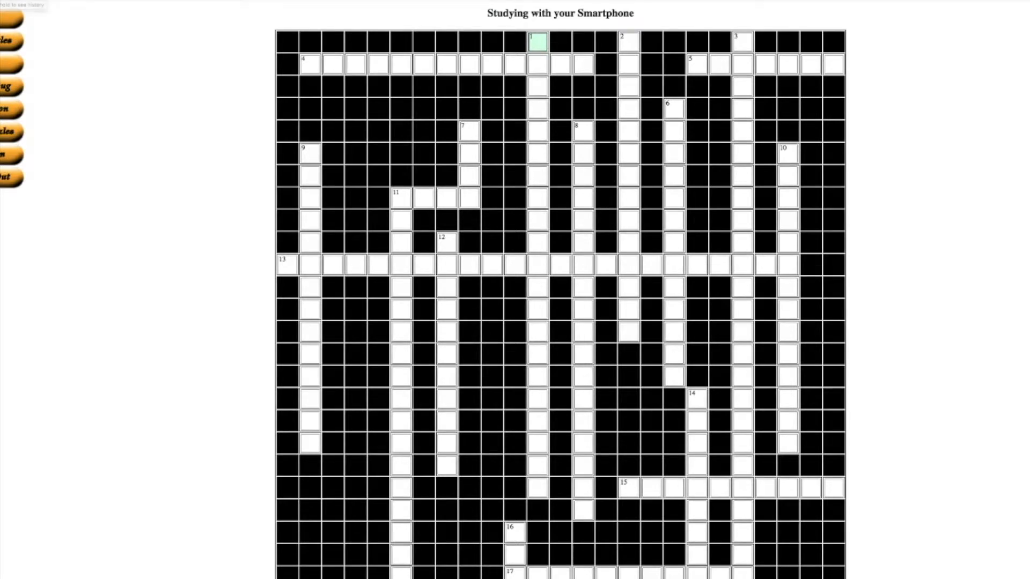
scroll(174, 129, "down", 10)
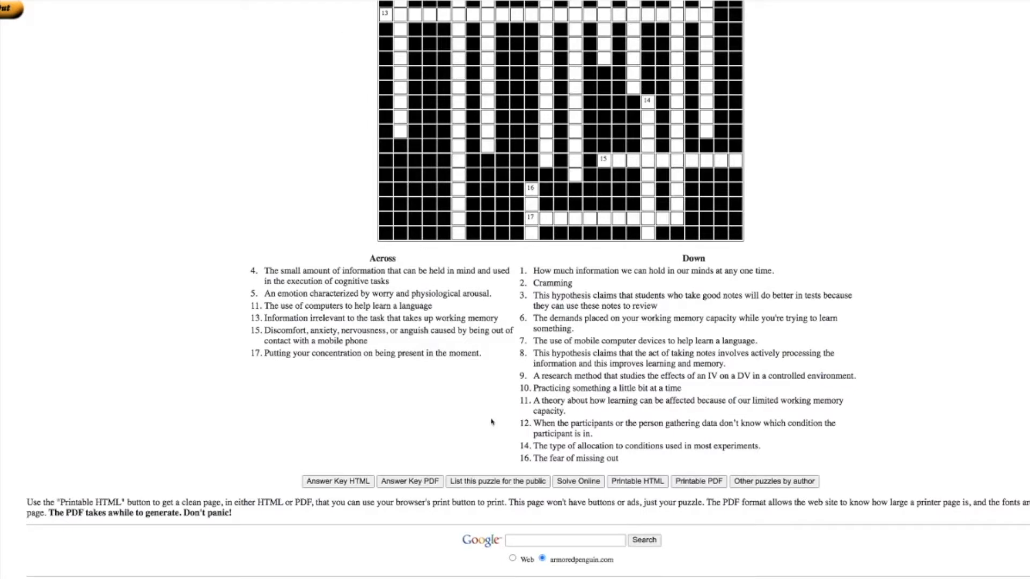
- View the crossword's printable PDF and its answer key PDF, and return to the puzzle page
left_click(704, 482)
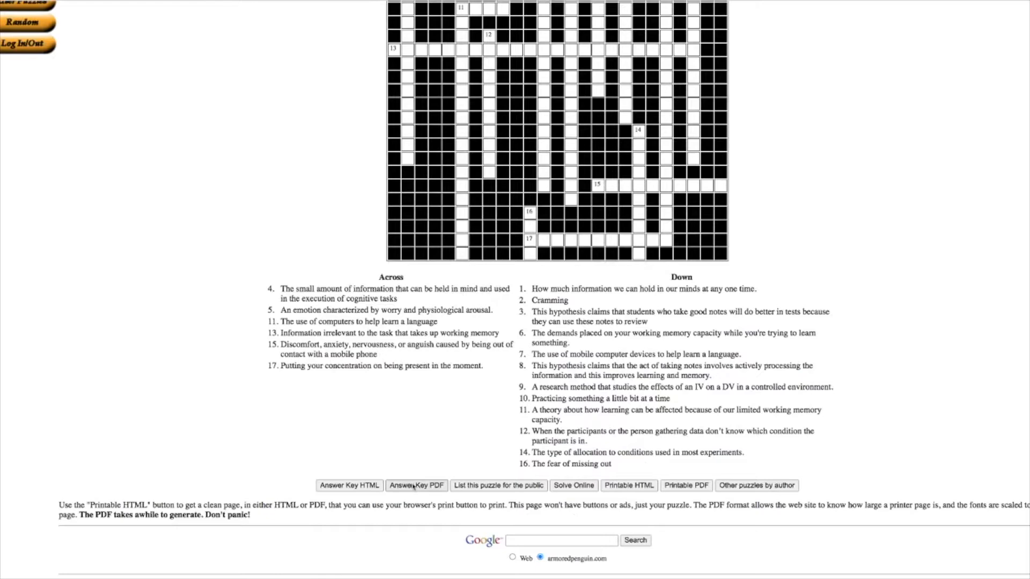
left_click(414, 486)
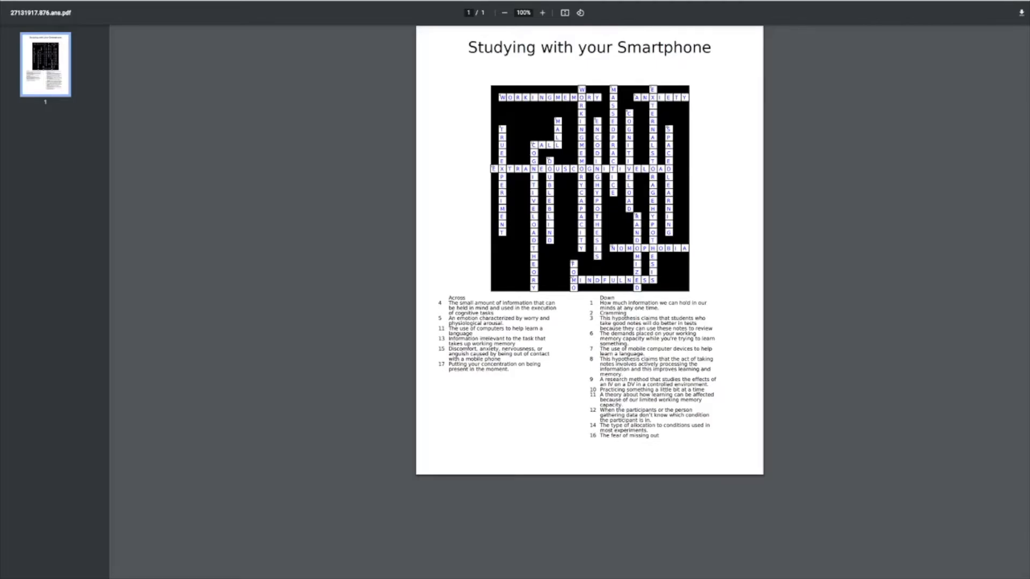
key("alt+Left")
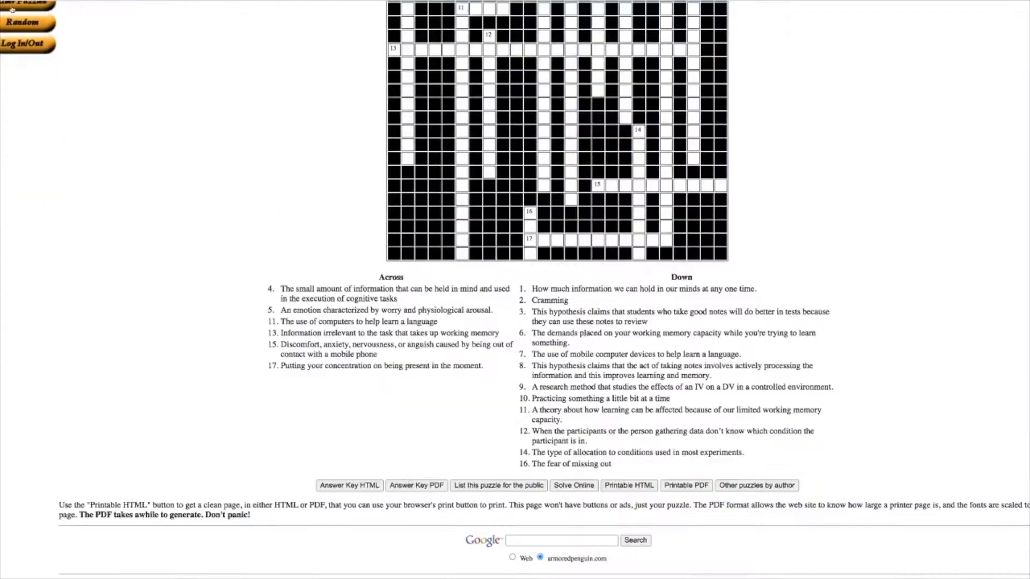
- Solve the puzzle online with trial letters "s" and "ds" in 13 Across and "d" in 11 Across, and check the solution
left_click(586, 485)
left_click(492, 248)
type("ds")
left_click(451, 247)
type("s")
left_click(428, 186)
type("d")
scroll(549, 330, "down", 7)
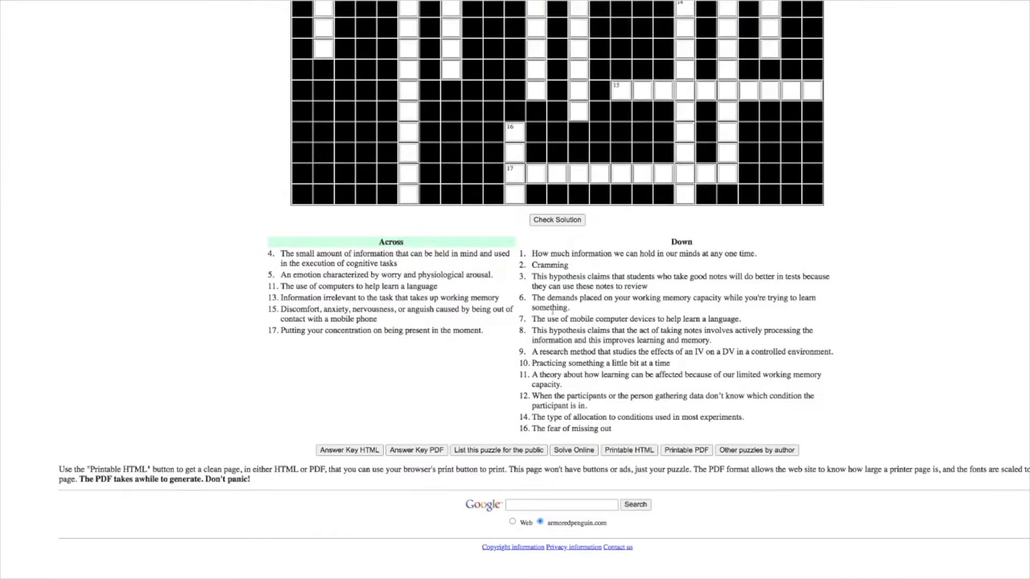
left_click(560, 222)
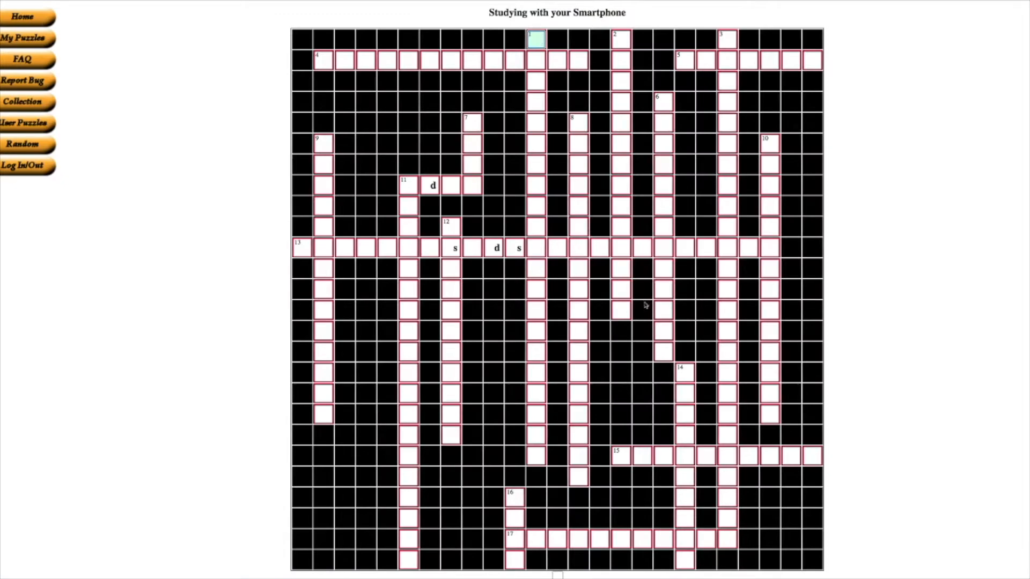
- Enter the answer "CALL" in 11 Across of the online crossword
left_click(409, 185)
scroll(603, 252, "down", 4)
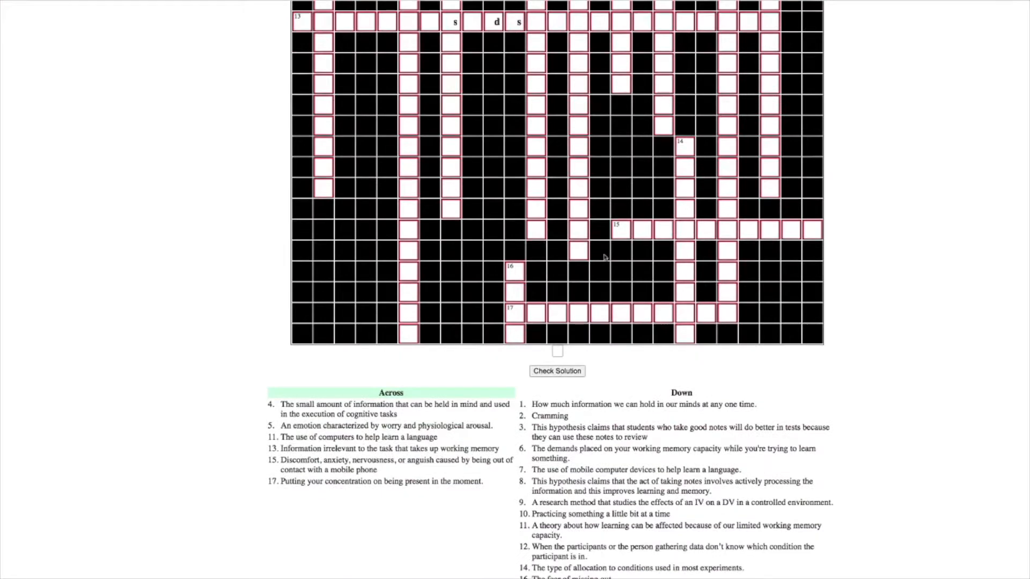
scroll(604, 257, "up", 4)
type("C")
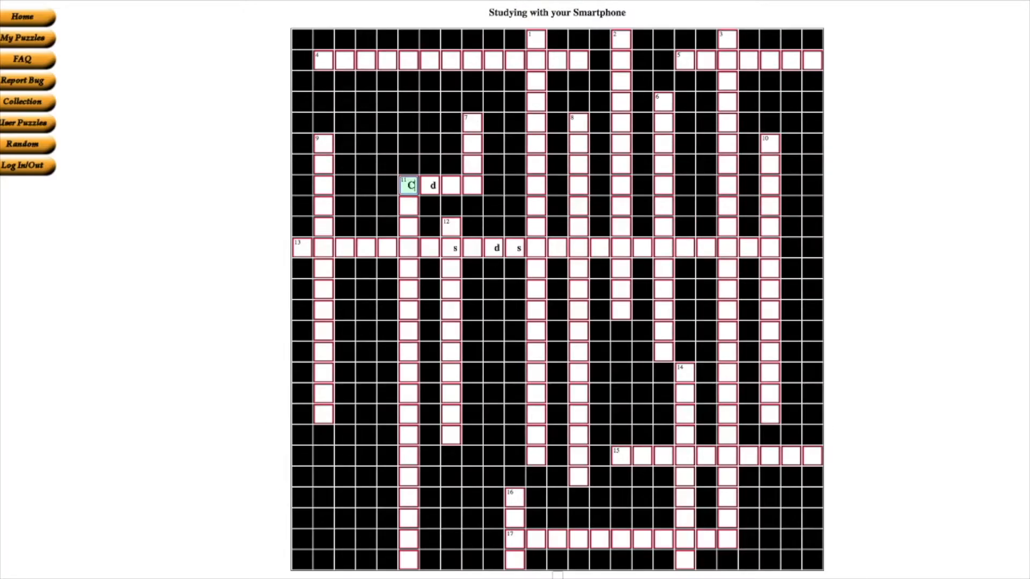
type("d")
left_click(432, 185)
type("ALL")
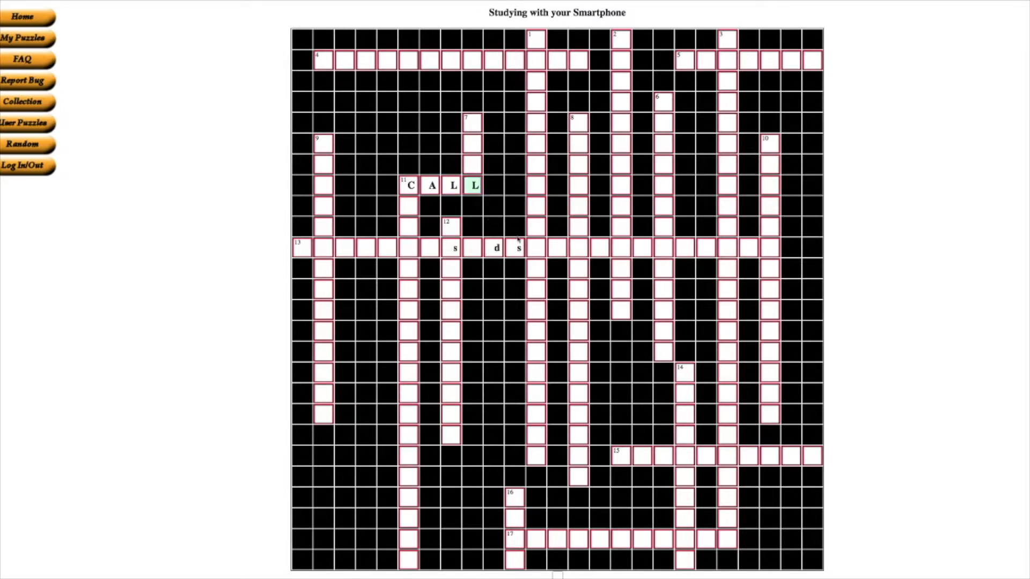
- Check the solution with 11 Across filled in, and review the marked grid and clues
scroll(524, 258, "down", 1)
scroll(525, 258, "down", 5)
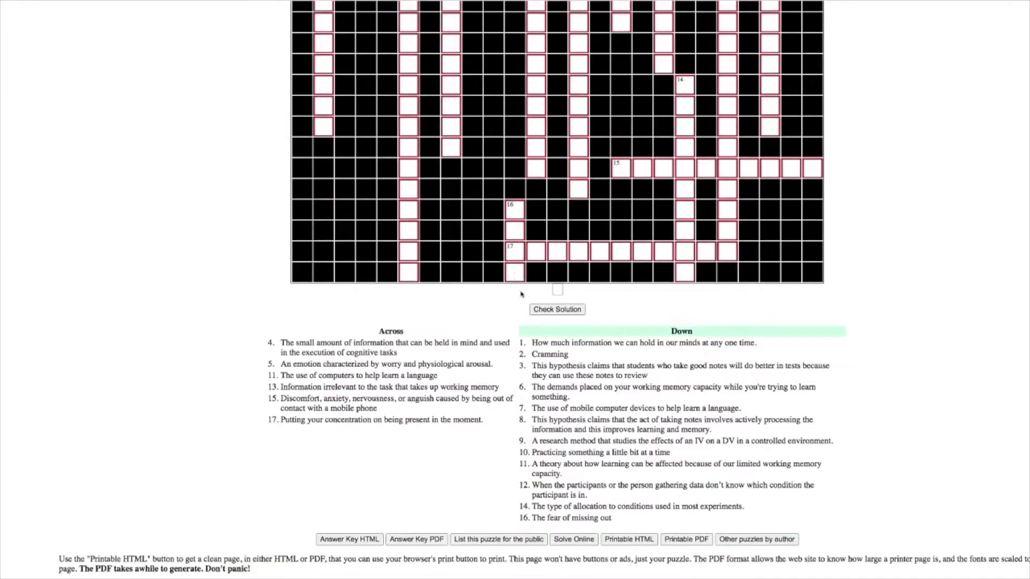
left_click(552, 310)
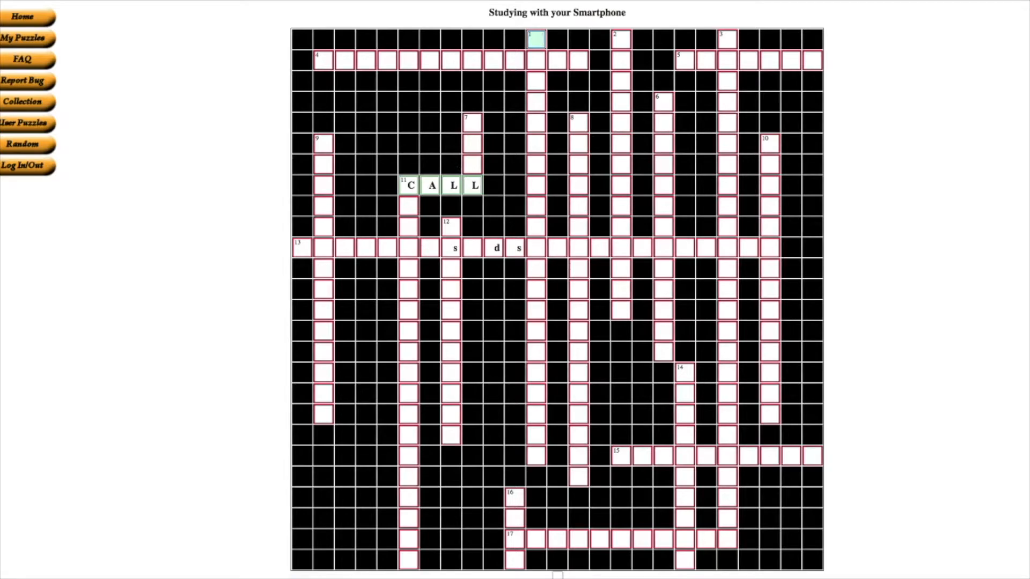
scroll(615, 289, "down", 5)
scroll(615, 288, "down", 1)
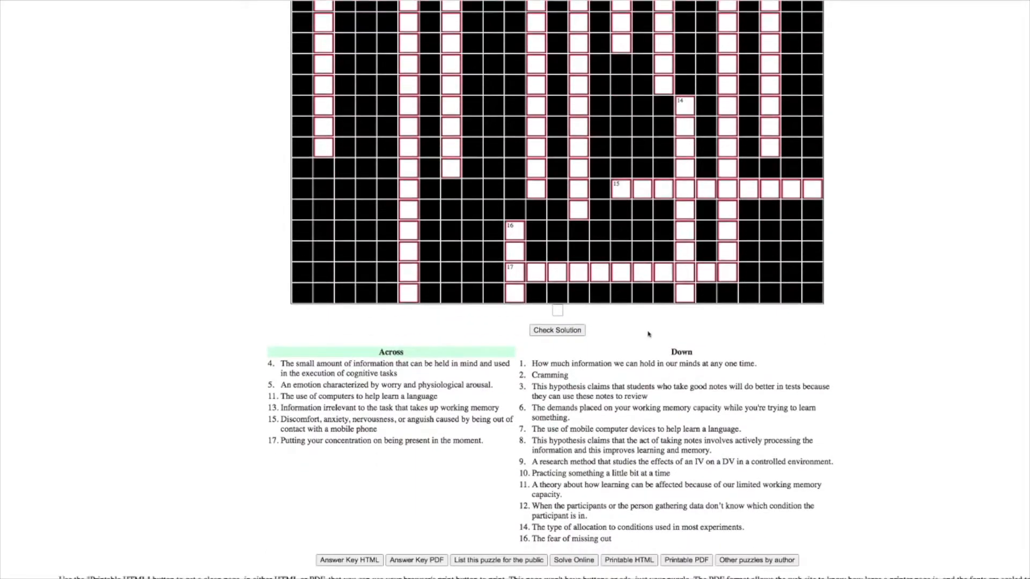
scroll(648, 333, "up", 7)
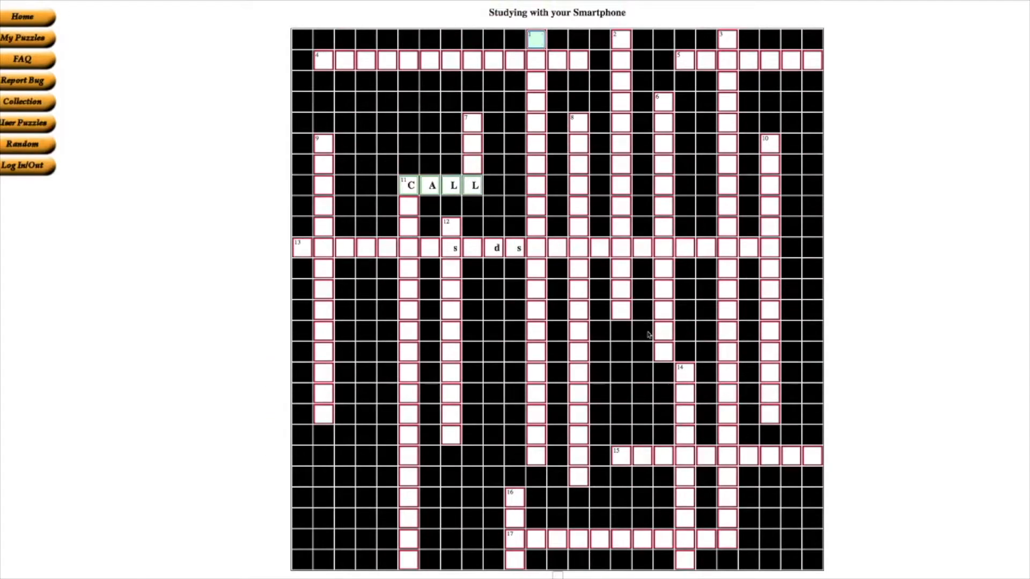